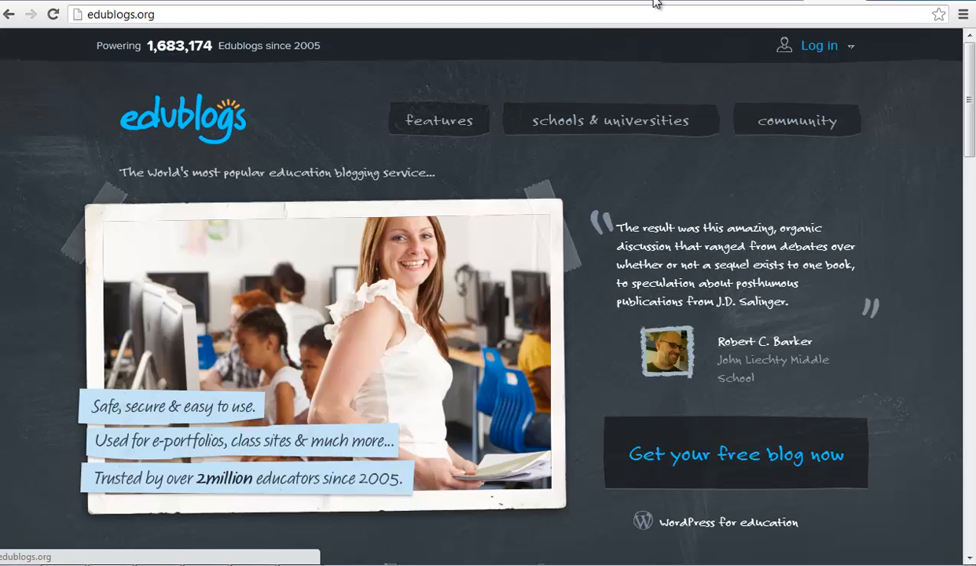
Step: Switch from the edublogs.org homepage to the Google search tab
{"action": "left_click", "coordinate": [660, 0]}
Step: Search Google for 'free blog sites' and scroll through the results
{"action": "type", "text": "free "}
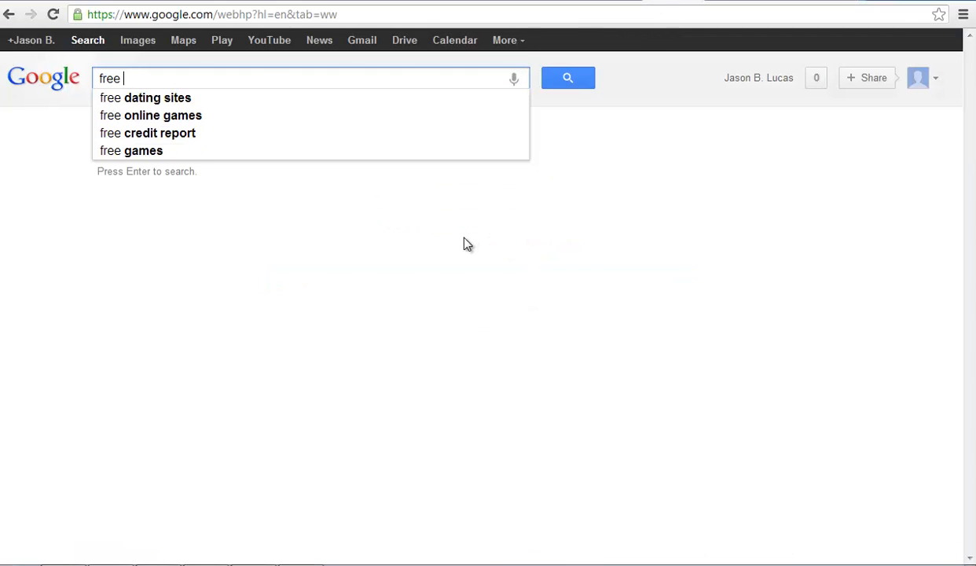
{"action": "type", "text": "bl"}
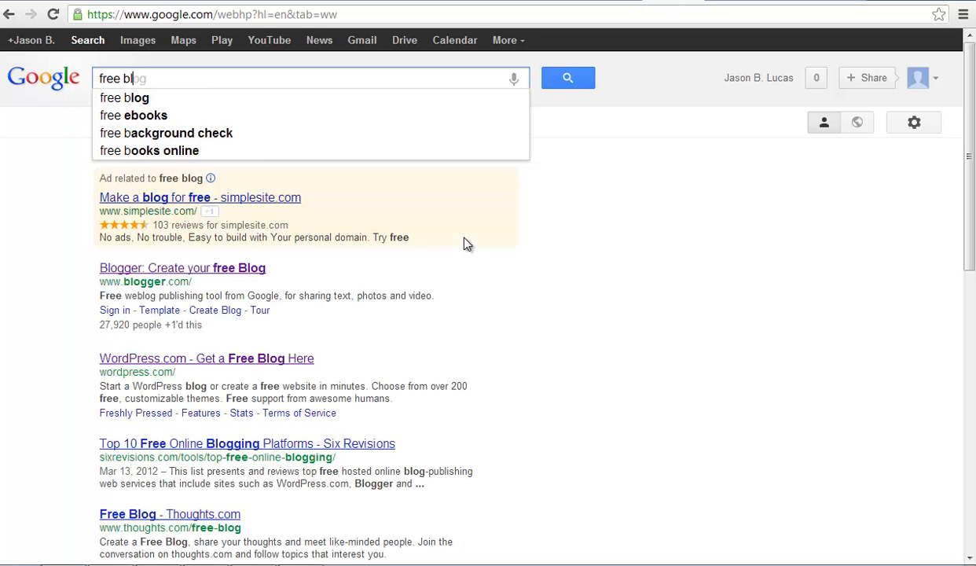
{"action": "type", "text": "og sites"}
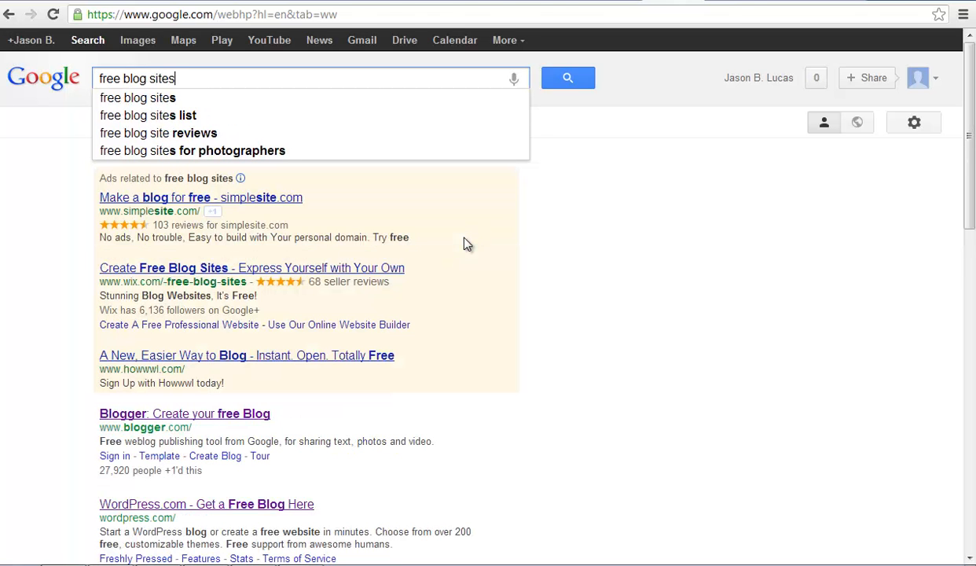
{"action": "key", "text": "Return"}
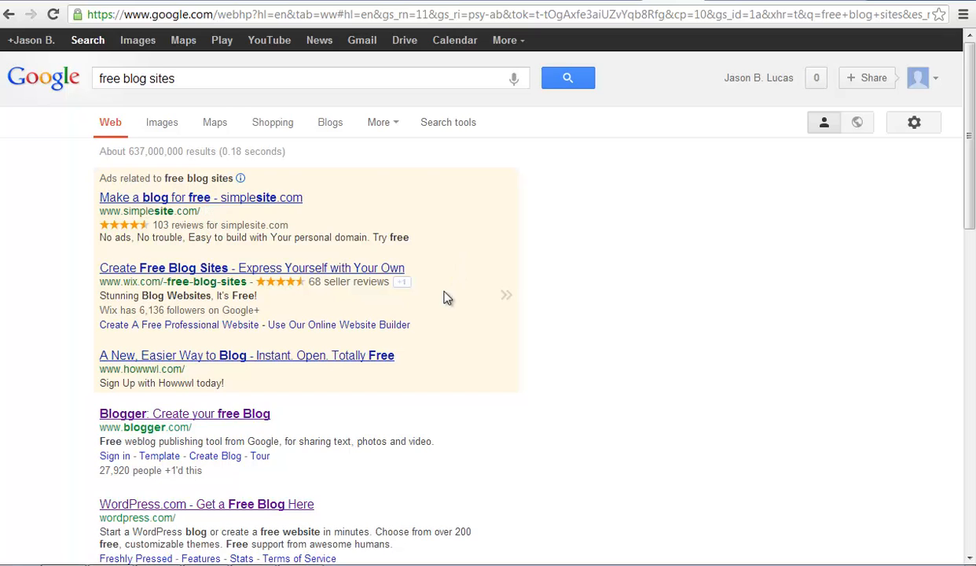
{"action": "scroll", "coordinate": [444, 298], "scroll_direction": "down", "scroll_amount": 2}
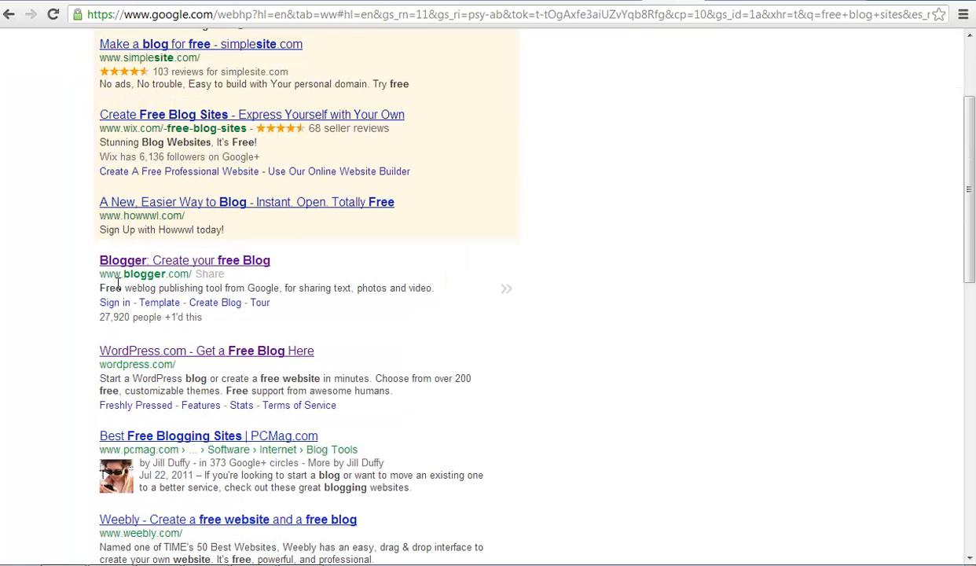
{"action": "scroll", "coordinate": [267, 285], "scroll_direction": "down", "scroll_amount": 1}
{"action": "scroll", "coordinate": [255, 271], "scroll_direction": "down", "scroll_amount": 1}
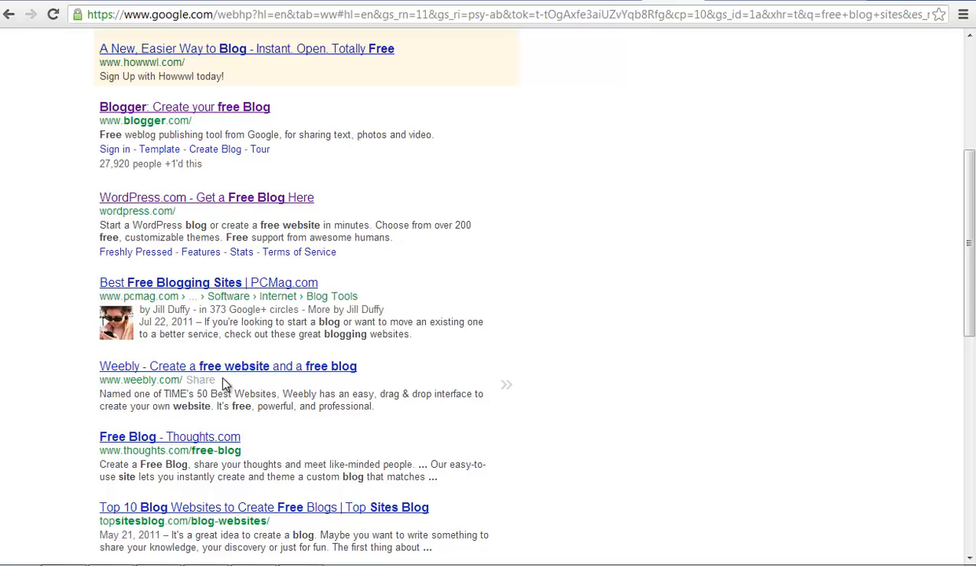
{"action": "scroll", "coordinate": [223, 383], "scroll_direction": "down", "scroll_amount": 1}
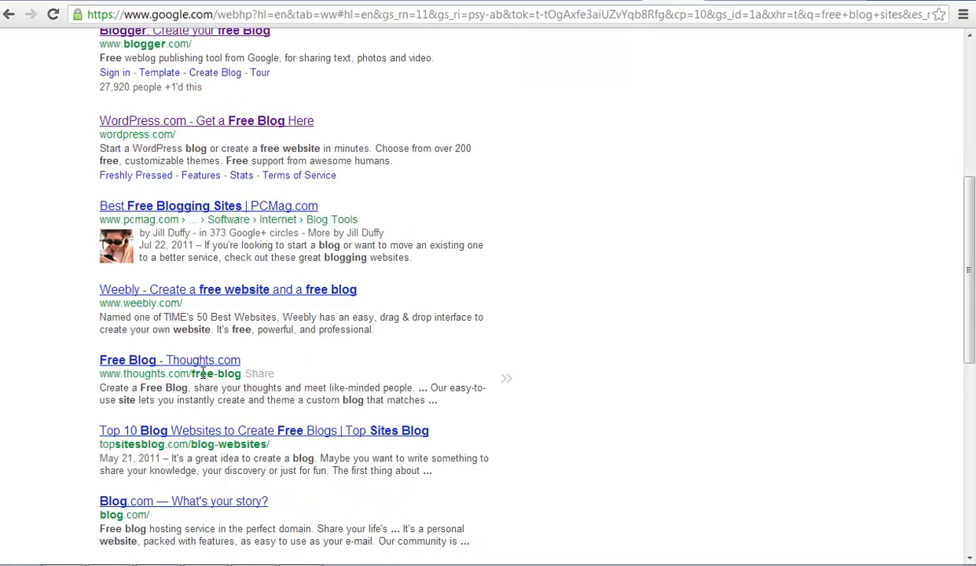
{"action": "scroll", "coordinate": [192, 361], "scroll_direction": "down", "scroll_amount": 1}
{"action": "scroll", "coordinate": [162, 383], "scroll_direction": "down", "scroll_amount": 2}
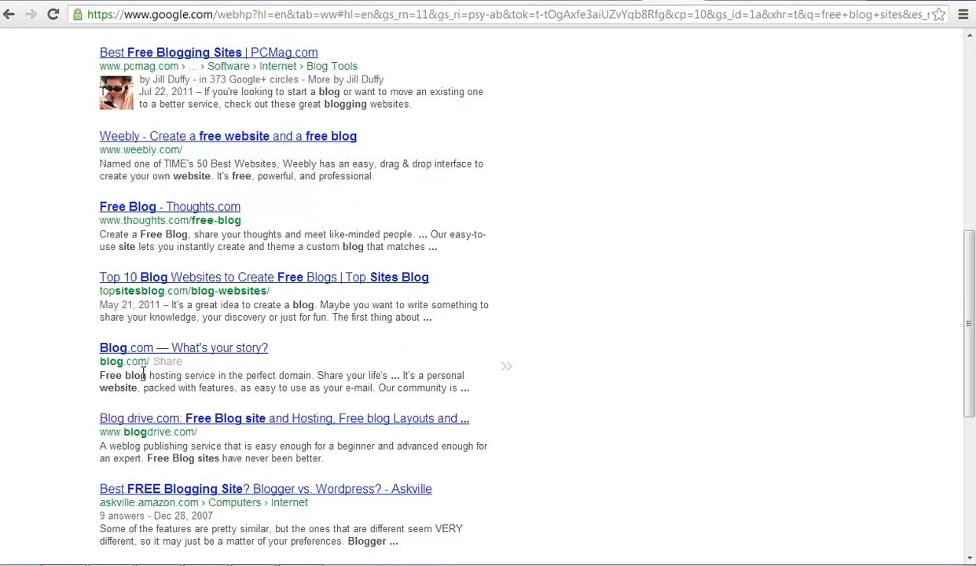
{"action": "scroll", "coordinate": [284, 323], "scroll_direction": "down", "scroll_amount": 2}
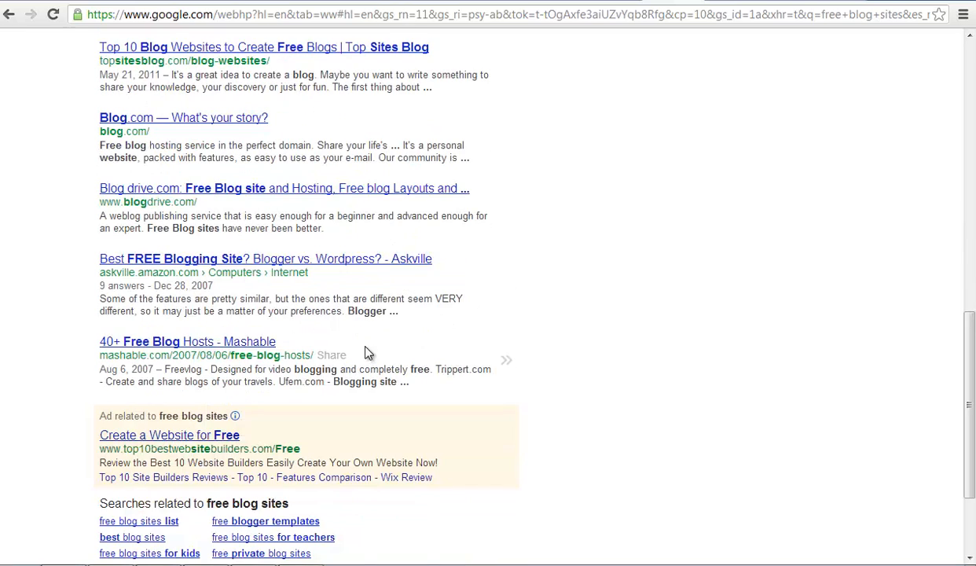
{"action": "scroll", "coordinate": [364, 353], "scroll_direction": "up", "scroll_amount": 10}
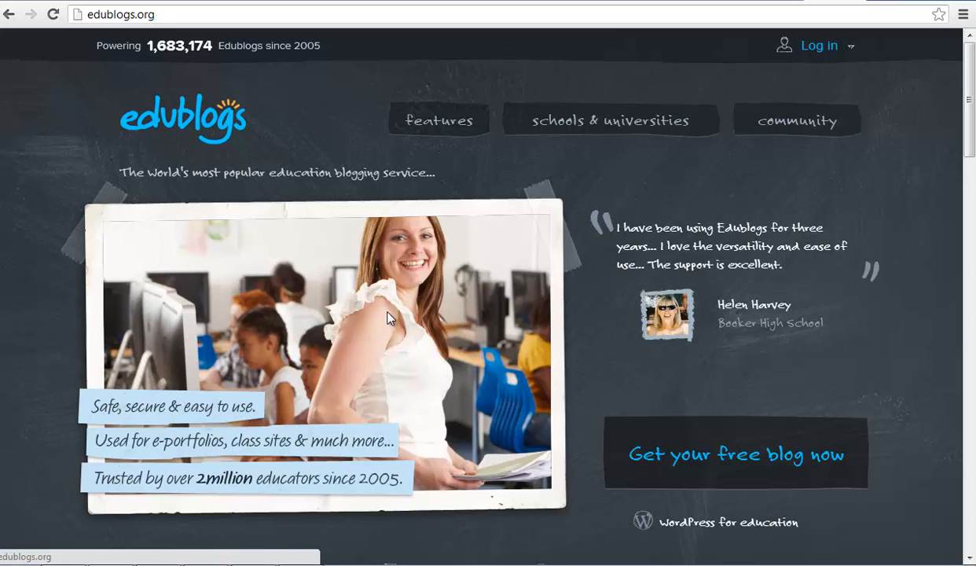
Step: Open the 'Get your free blog now' signup form and look over its fields
{"action": "left_click", "coordinate": [828, 468]}
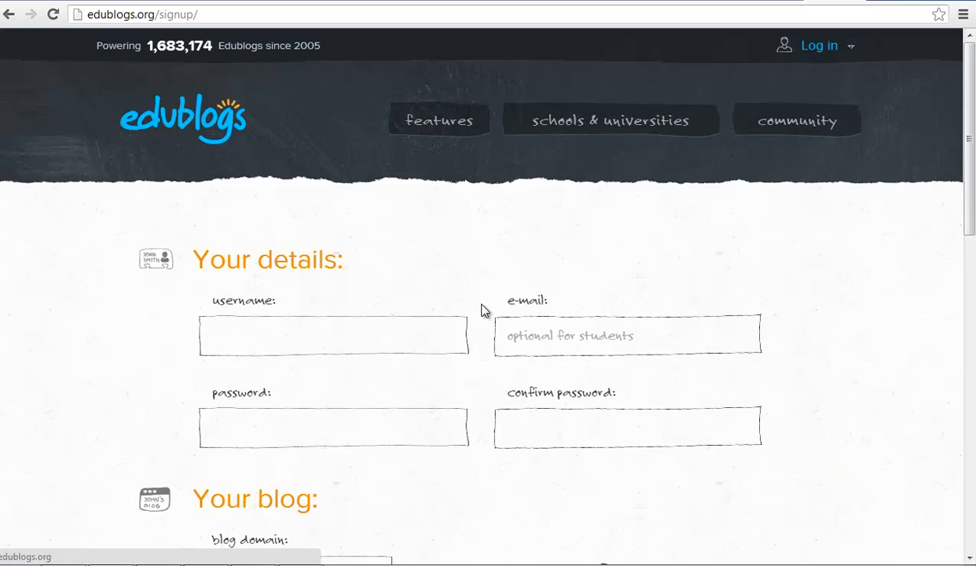
{"action": "scroll", "coordinate": [499, 429], "scroll_direction": "down", "scroll_amount": 2}
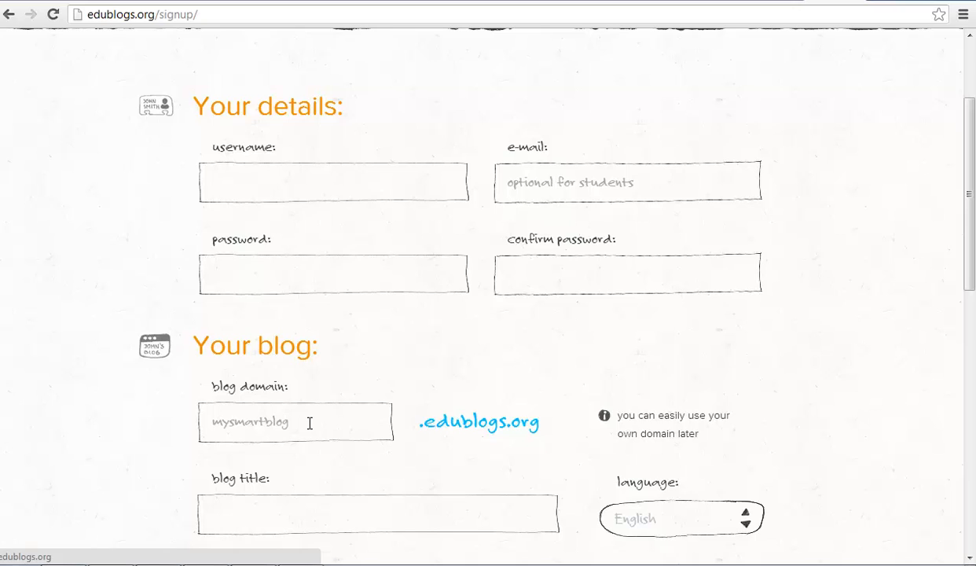
{"action": "scroll", "coordinate": [309, 423], "scroll_direction": "down", "scroll_amount": 1}
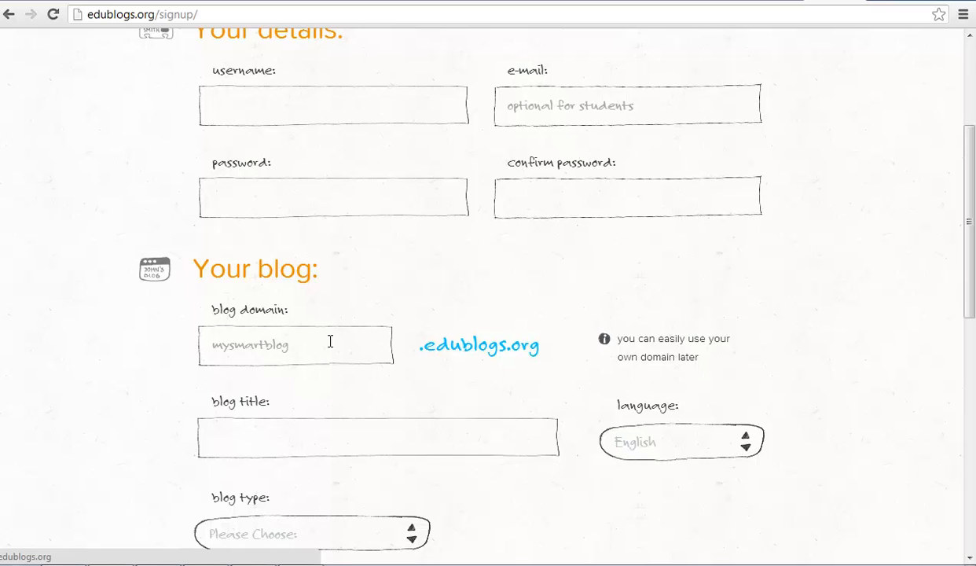
{"action": "scroll", "coordinate": [414, 342], "scroll_direction": "up", "scroll_amount": 3}
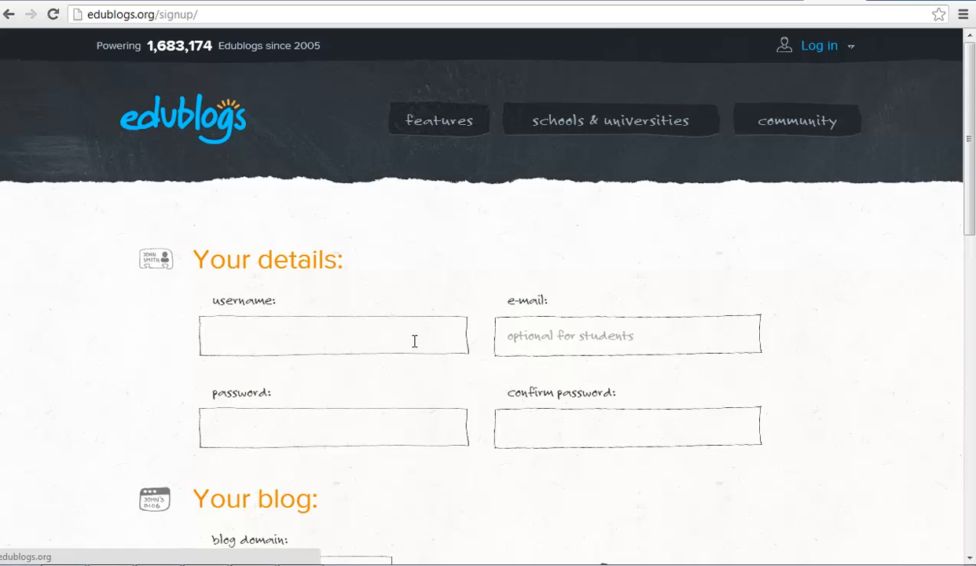
Step: Log into the Edublogs teacher account with the saved username and password
{"action": "left_click", "coordinate": [825, 50]}
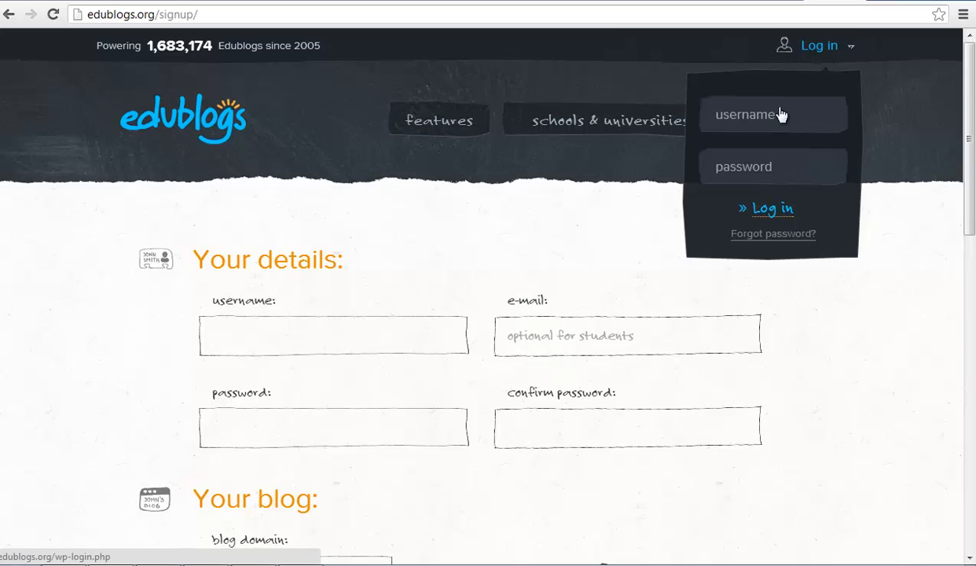
{"action": "left_click", "coordinate": [739, 117]}
{"action": "type", "text": "jaso"}
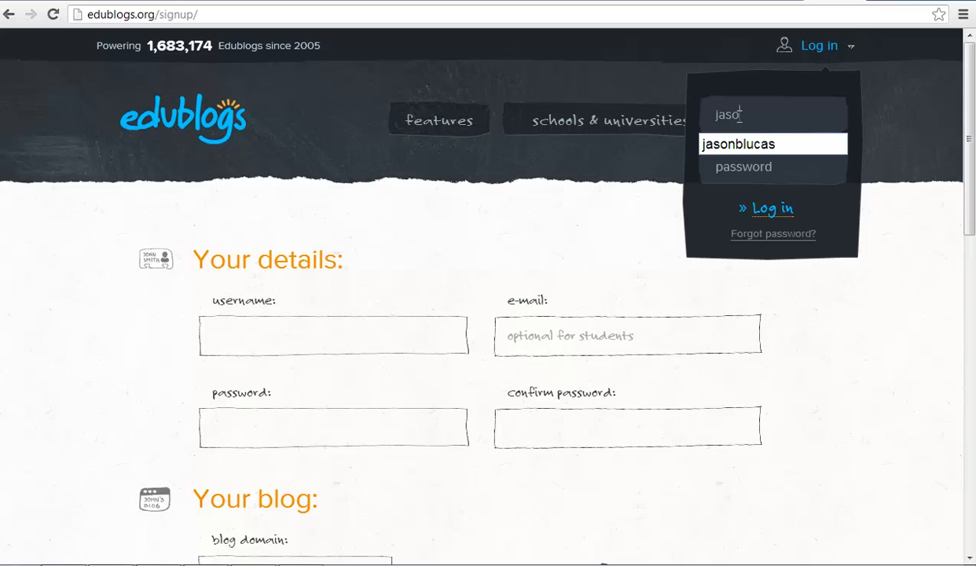
{"action": "left_click", "coordinate": [707, 142]}
{"action": "left_click", "coordinate": [731, 165]}
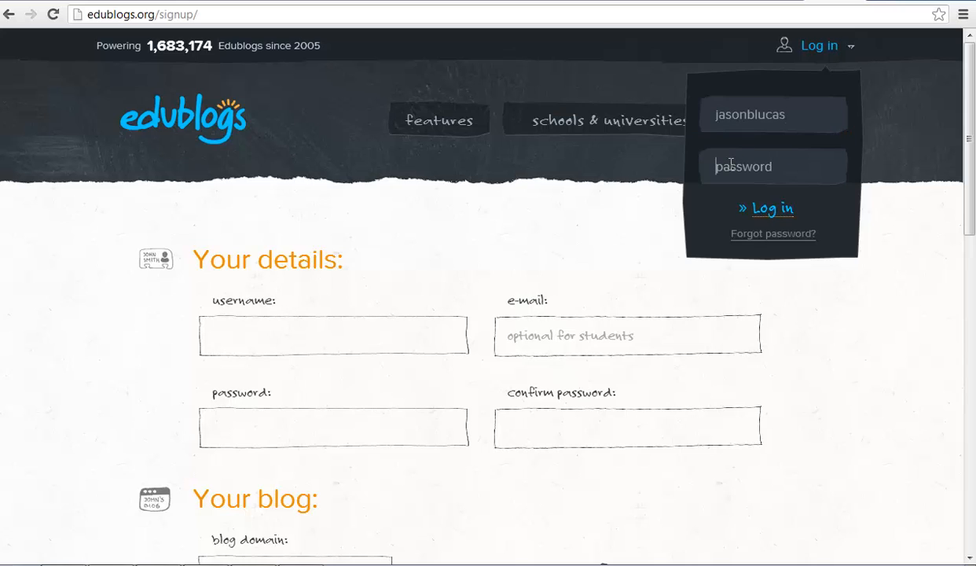
{"action": "type", "text": "••••••••••"}
{"action": "key", "text": "Return"}
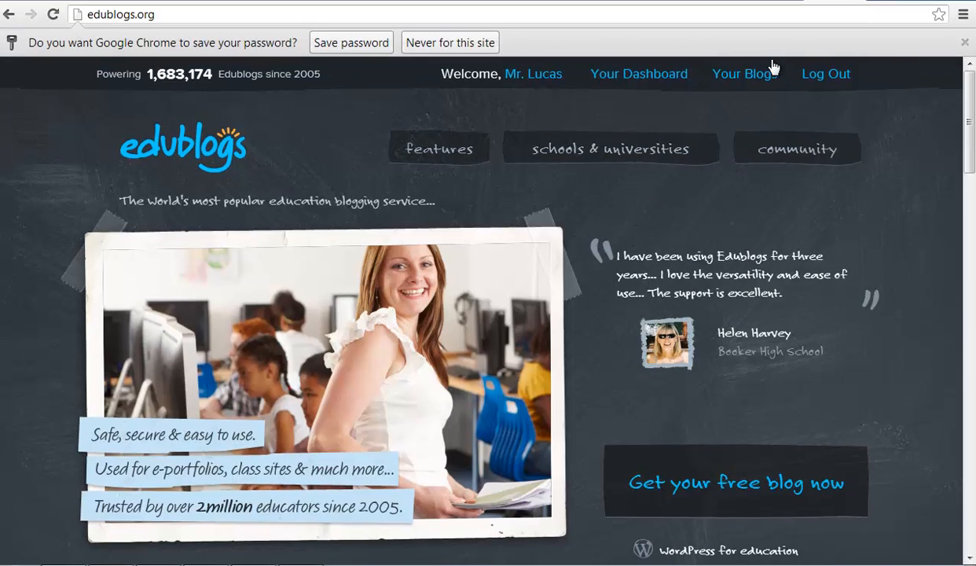
{"action": "left_click", "coordinate": [753, 78]}
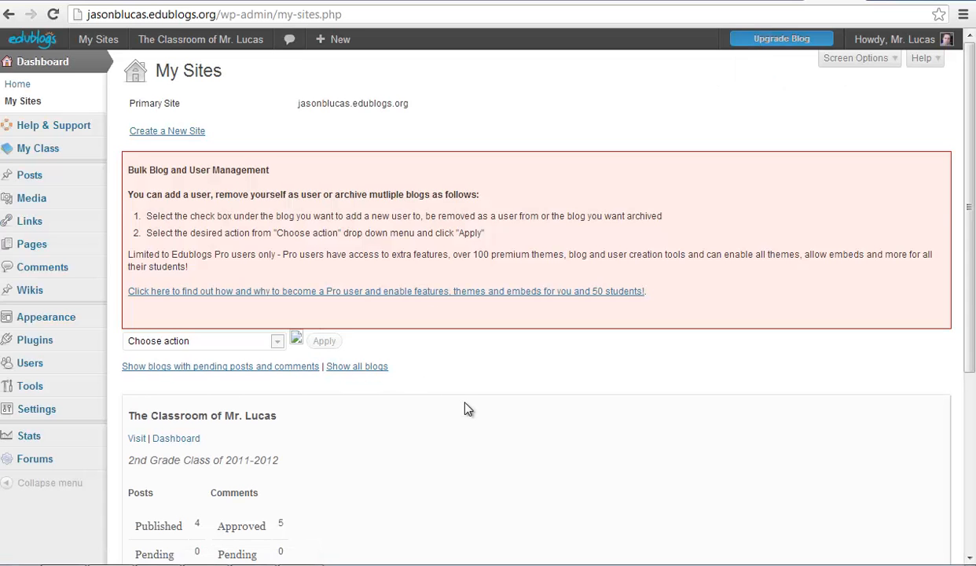
Step: Find the classroom blog in My Sites and visit 'The Classroom of Mr. Lucas'
{"action": "scroll", "coordinate": [471, 407], "scroll_direction": "down", "scroll_amount": 2}
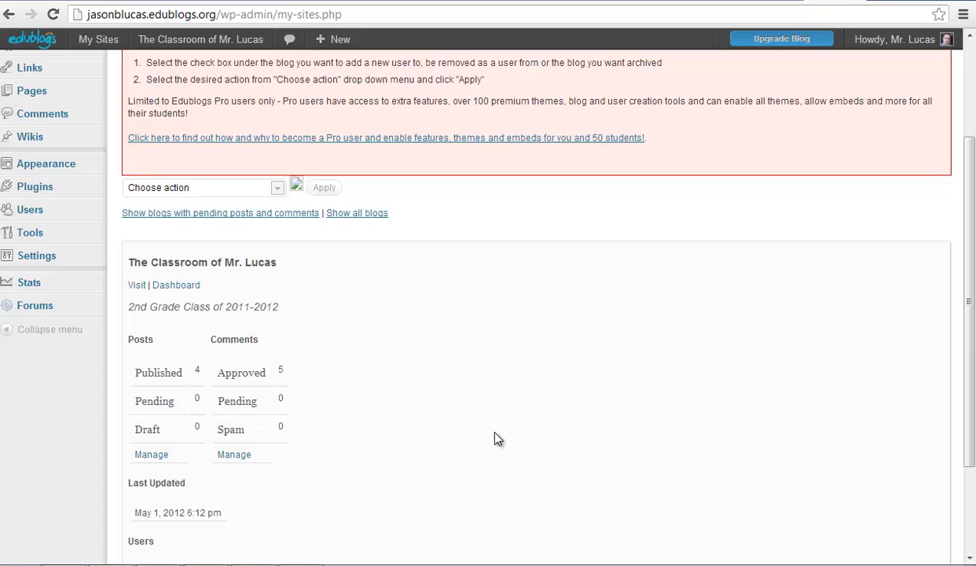
{"action": "scroll", "coordinate": [530, 370], "scroll_direction": "up", "scroll_amount": 3}
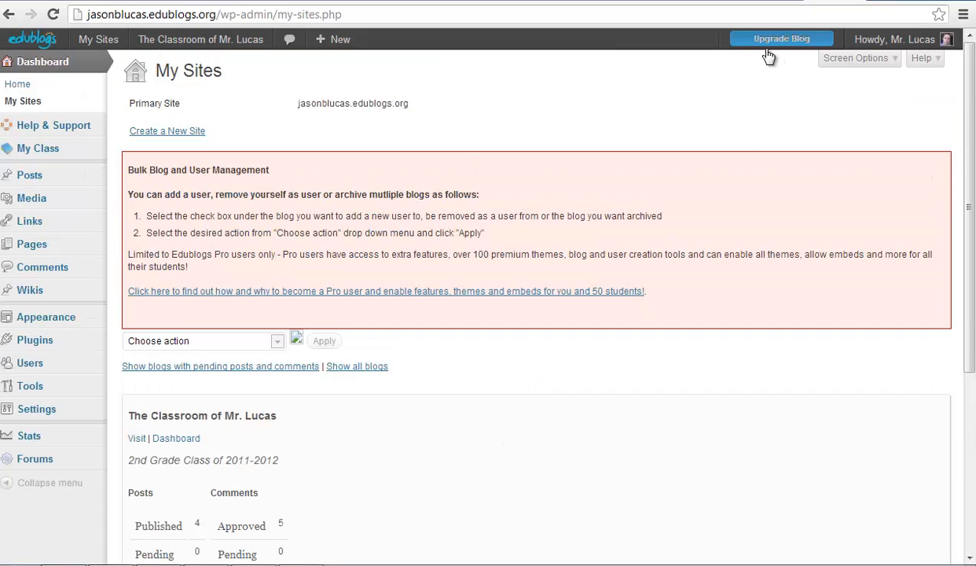
{"action": "mouse_move", "coordinate": [786, 40]}
{"action": "scroll", "coordinate": [545, 348], "scroll_direction": "down", "scroll_amount": 3}
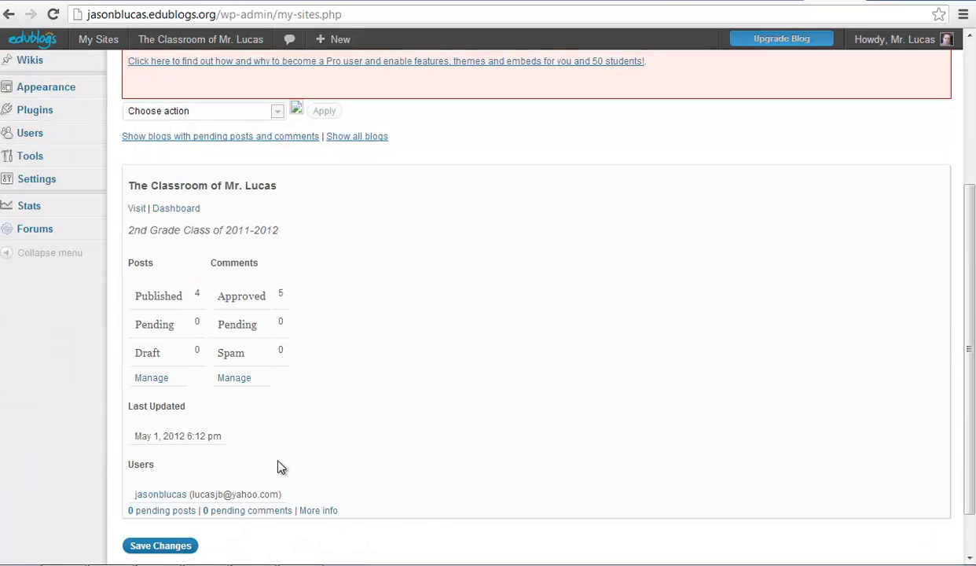
{"action": "left_click", "coordinate": [138, 209]}
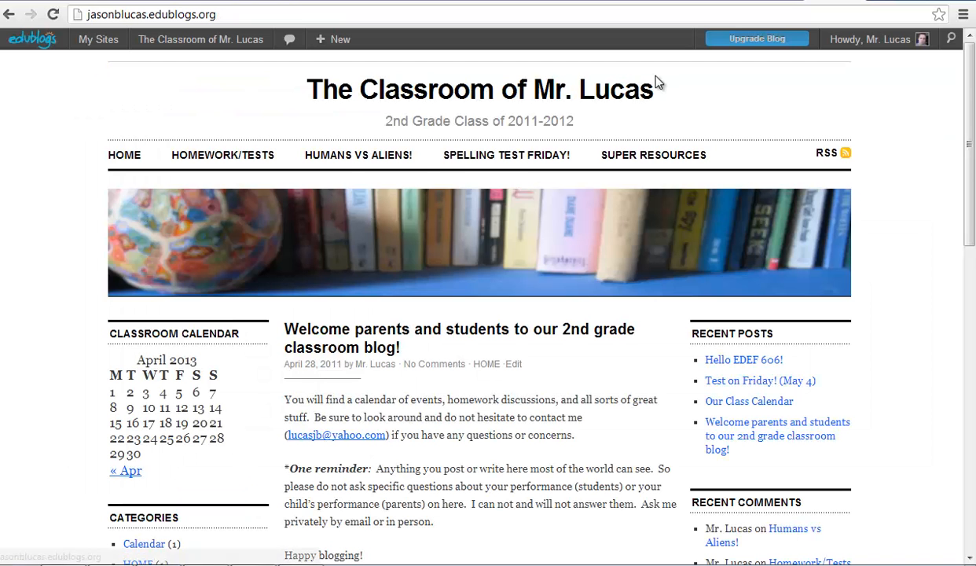
{"action": "scroll", "coordinate": [629, 357], "scroll_direction": "down", "scroll_amount": 1}
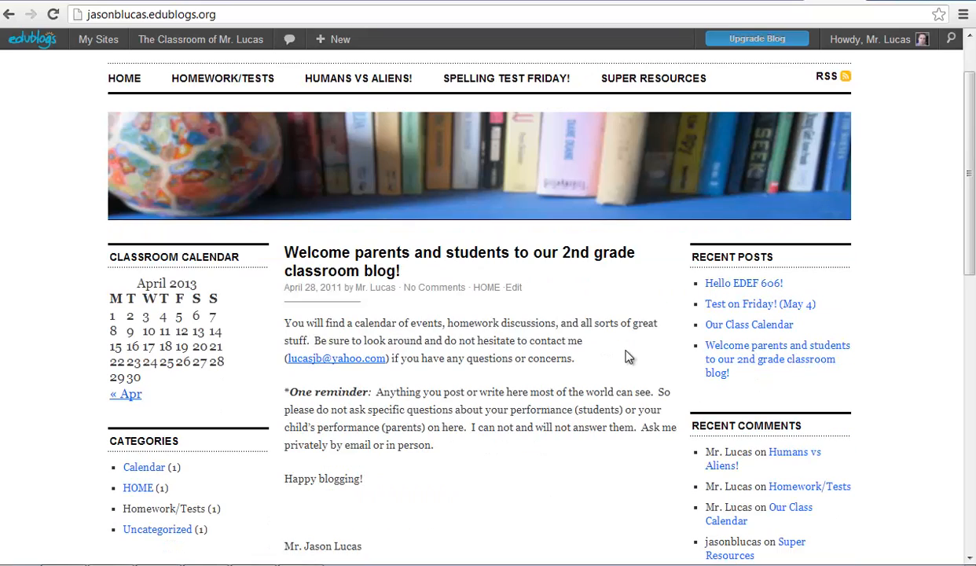
{"action": "scroll", "coordinate": [629, 358], "scroll_direction": "down", "scroll_amount": 6}
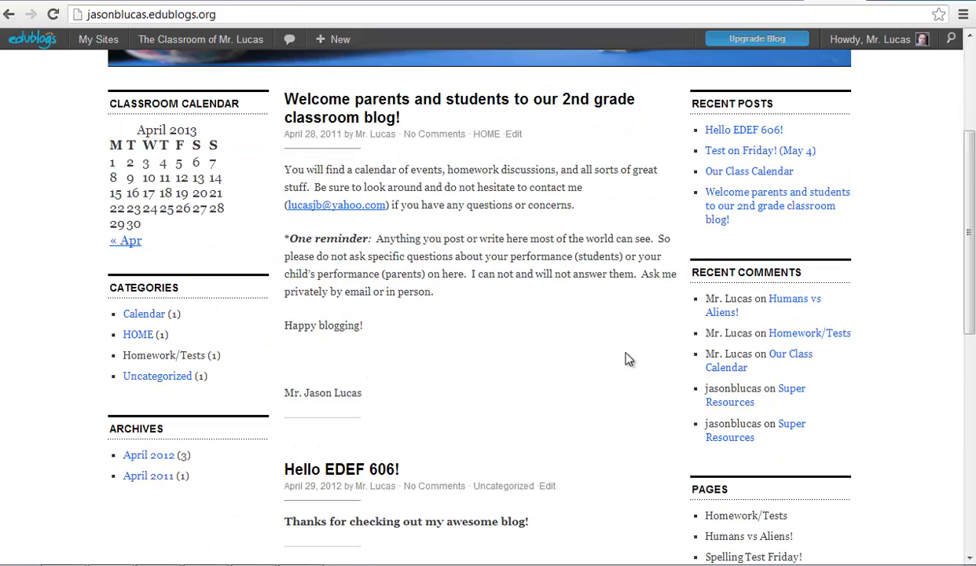
{"action": "scroll", "coordinate": [629, 358], "scroll_direction": "up", "scroll_amount": 4}
{"action": "scroll", "coordinate": [627, 359], "scroll_direction": "up", "scroll_amount": 3}
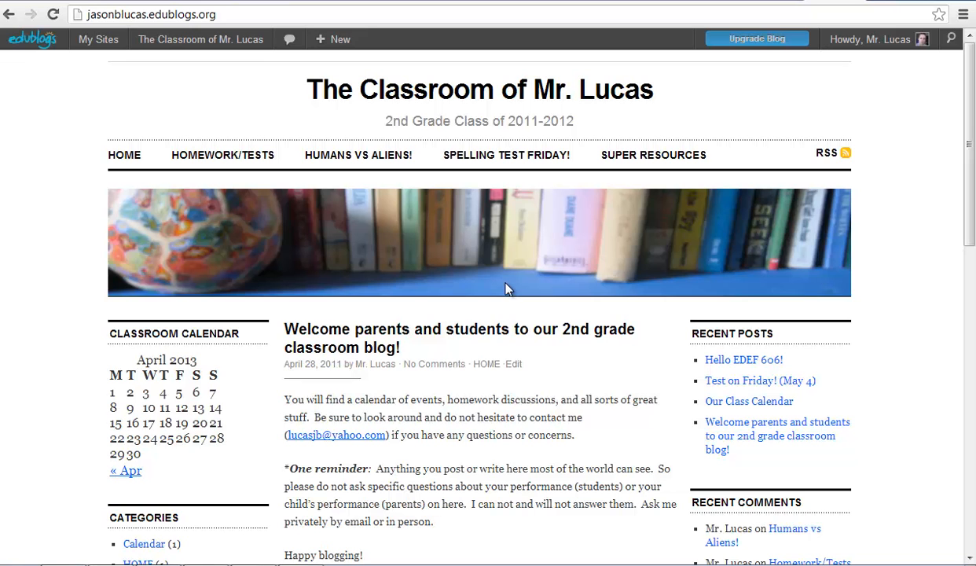
{"action": "scroll", "coordinate": [511, 297], "scroll_direction": "down", "scroll_amount": 6}
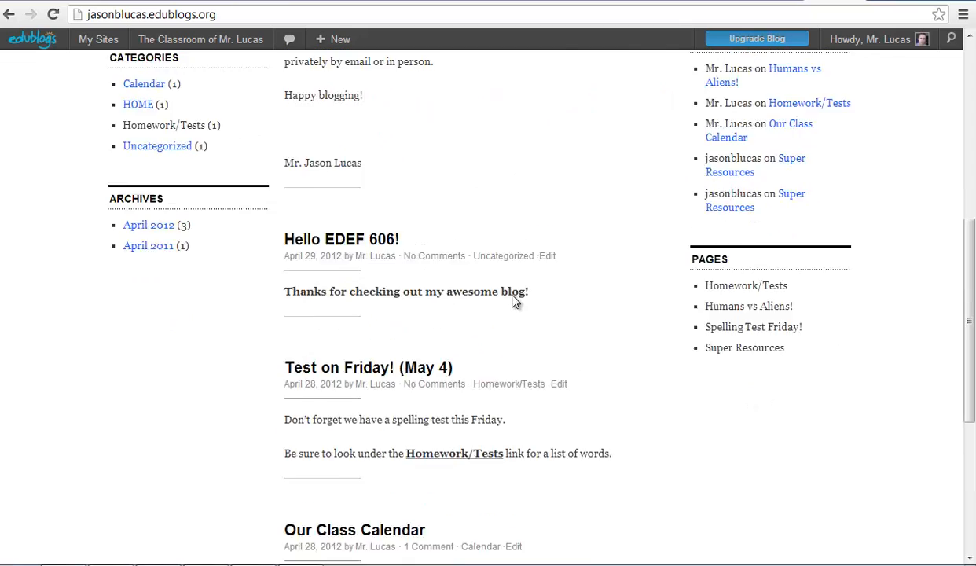
{"action": "scroll", "coordinate": [514, 303], "scroll_direction": "up", "scroll_amount": 3}
{"action": "scroll", "coordinate": [515, 304], "scroll_direction": "up", "scroll_amount": 3}
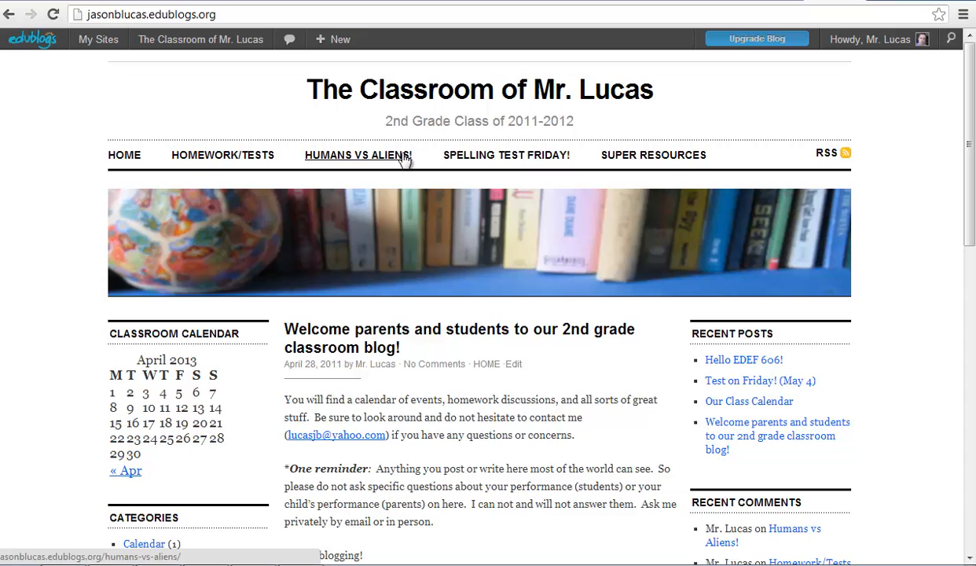
Step: View the Homework/Tests page and its Spelling Words test PDF, then go back
{"action": "left_click", "coordinate": [256, 155]}
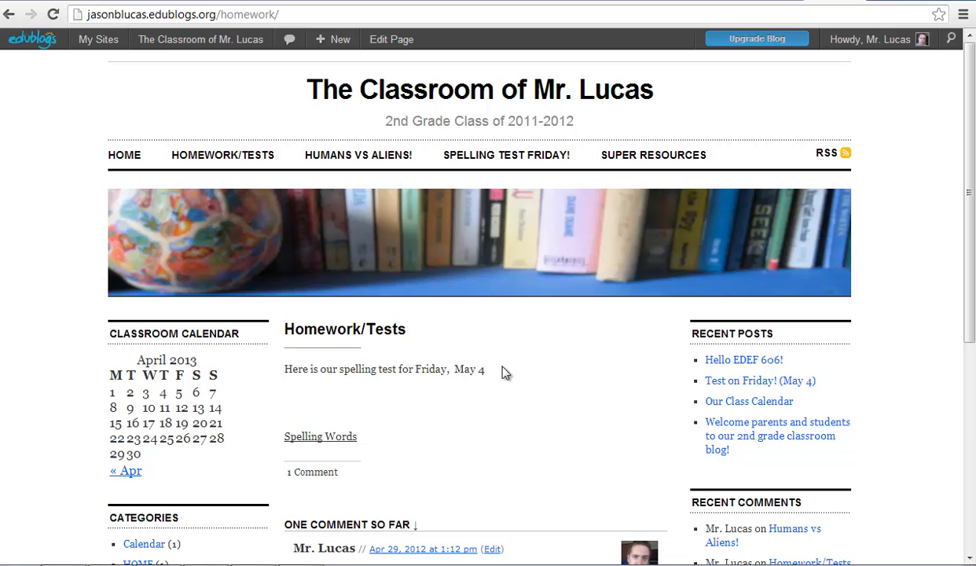
{"action": "scroll", "coordinate": [495, 385], "scroll_direction": "down", "scroll_amount": 2}
{"action": "left_click", "coordinate": [322, 285]}
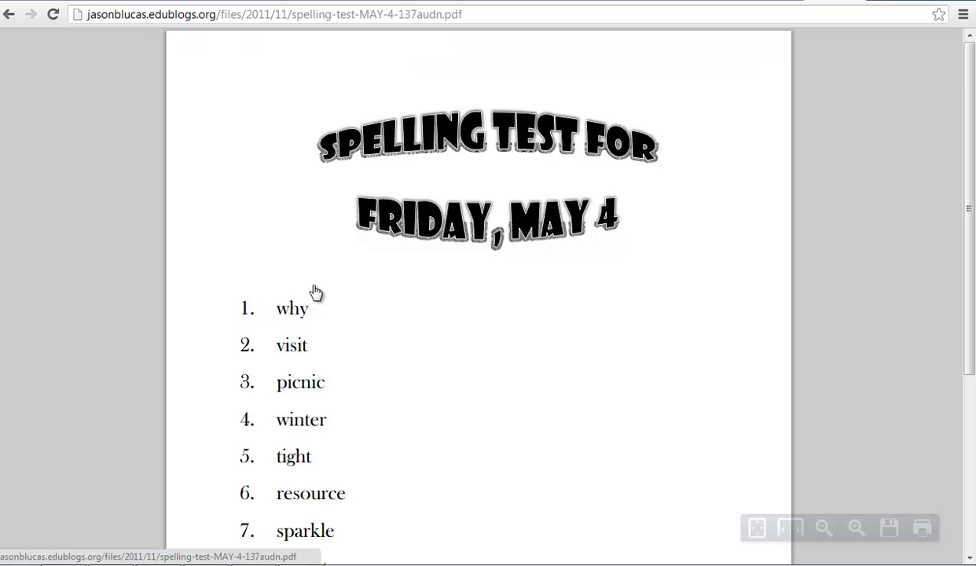
{"action": "scroll", "coordinate": [382, 332], "scroll_direction": "down", "scroll_amount": 1}
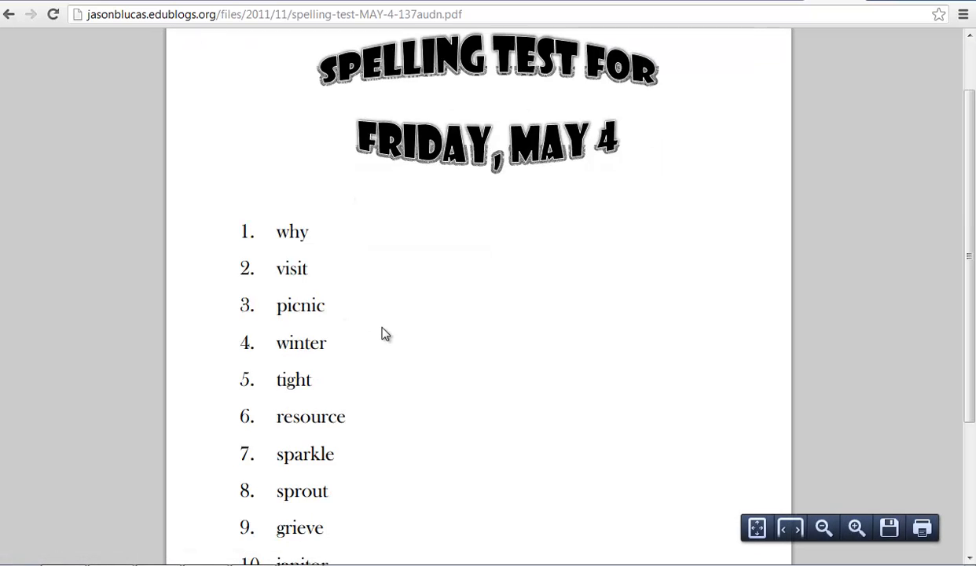
{"action": "scroll", "coordinate": [389, 341], "scroll_direction": "down", "scroll_amount": 2}
{"action": "scroll", "coordinate": [393, 348], "scroll_direction": "up", "scroll_amount": 3}
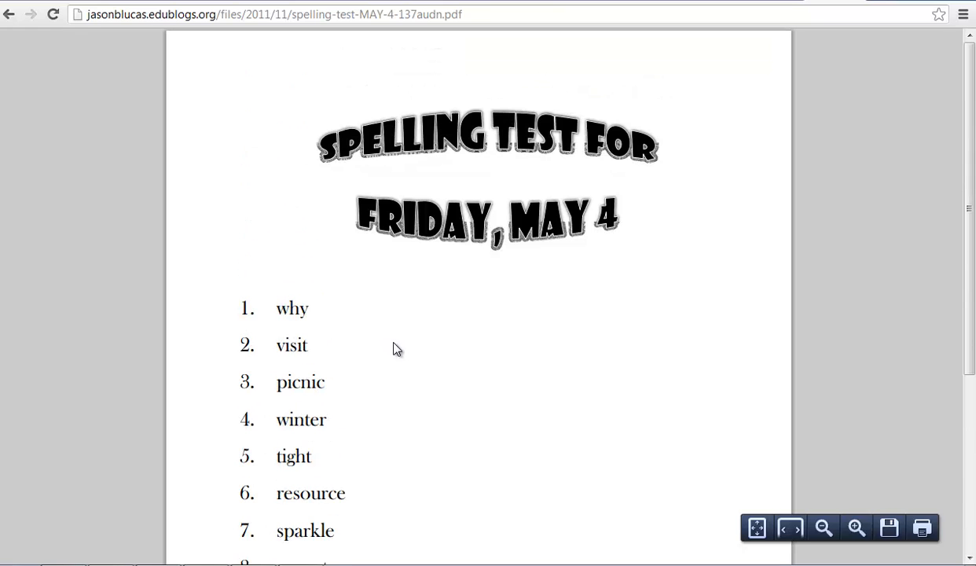
{"action": "left_click", "coordinate": [8, 14]}
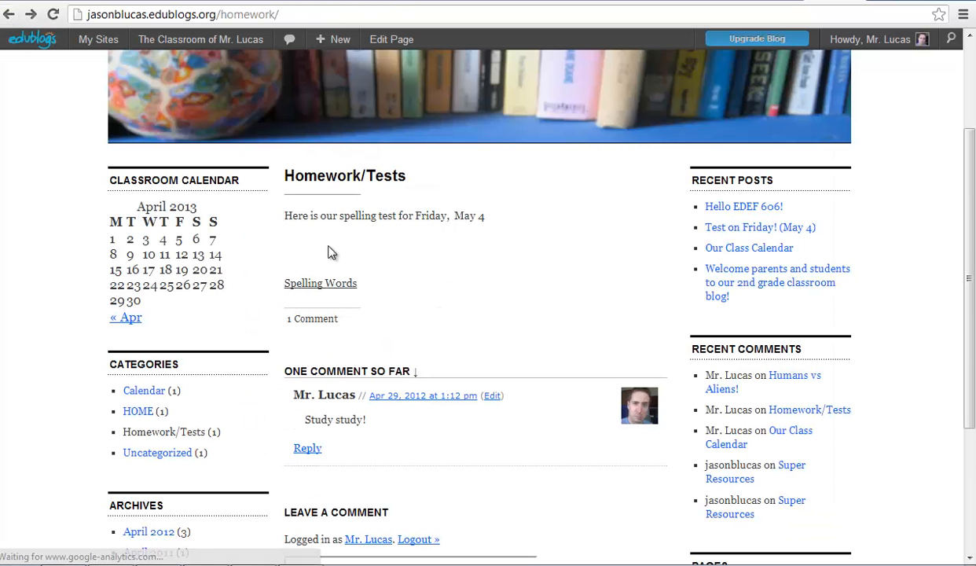
Step: Read the Super Resources page comments, then switch to another blog's Math Movies page
{"action": "scroll", "coordinate": [443, 242], "scroll_direction": "down", "scroll_amount": 1}
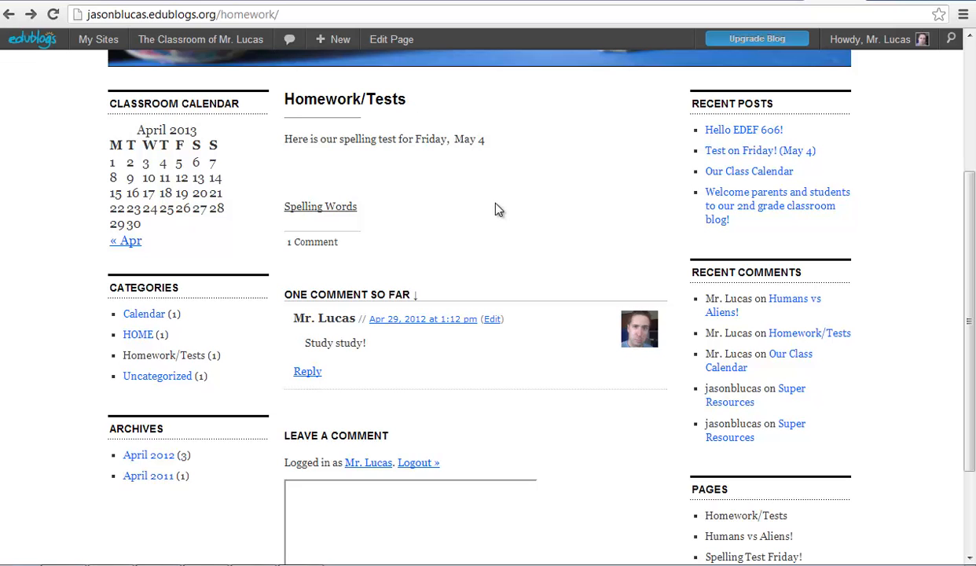
{"action": "scroll", "coordinate": [660, 169], "scroll_direction": "up", "scroll_amount": 3}
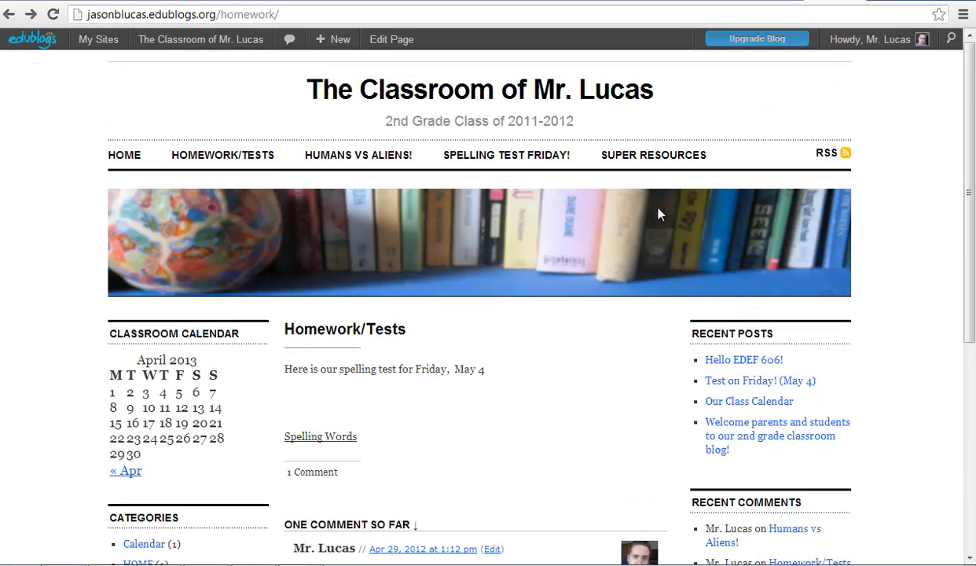
{"action": "left_click", "coordinate": [650, 159]}
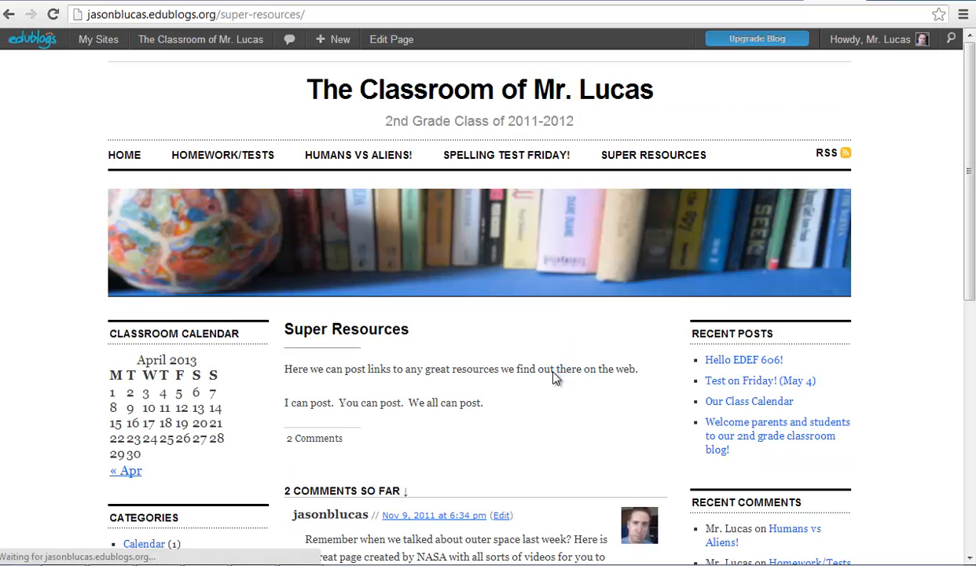
{"action": "scroll", "coordinate": [538, 370], "scroll_direction": "down", "scroll_amount": 2}
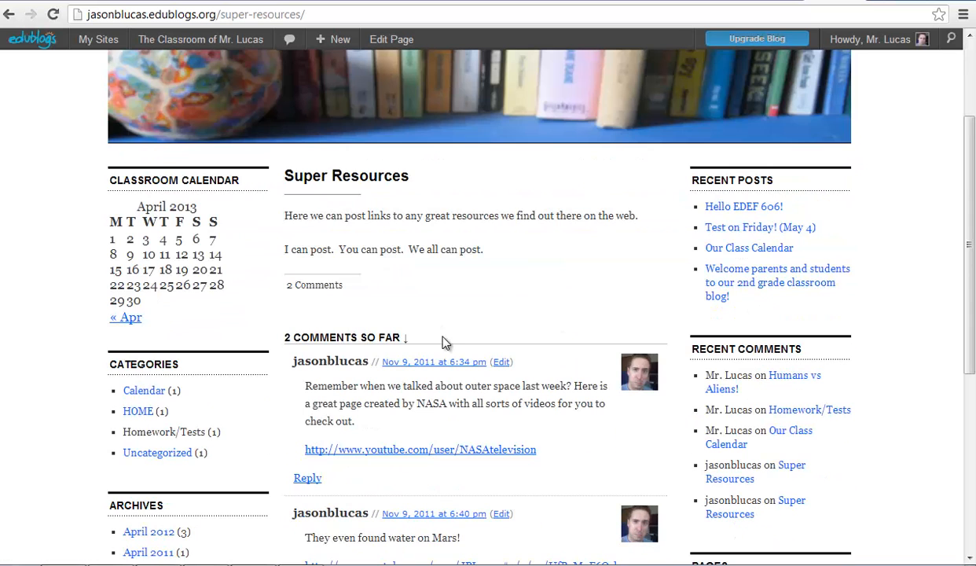
{"action": "scroll", "coordinate": [444, 343], "scroll_direction": "down", "scroll_amount": 1}
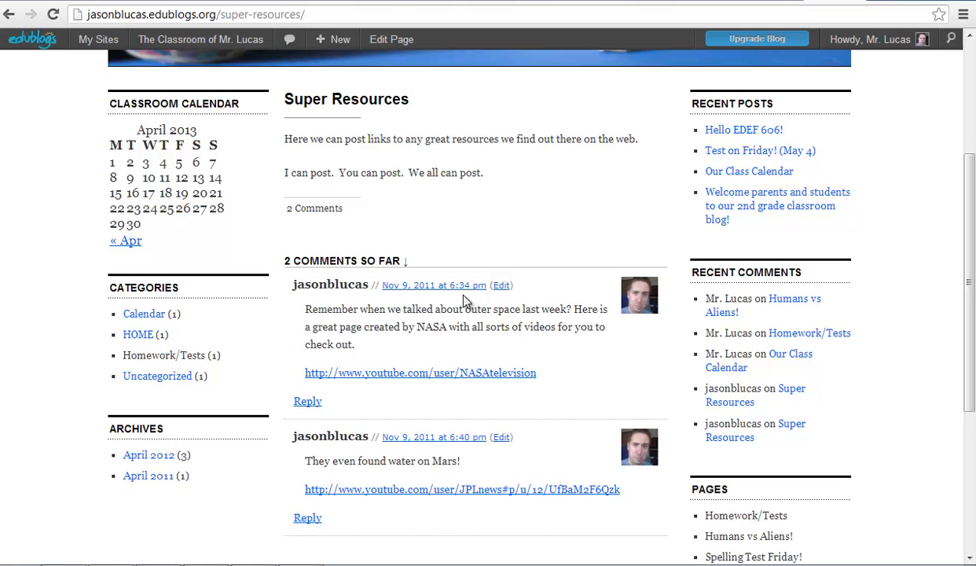
{"action": "scroll", "coordinate": [476, 334], "scroll_direction": "down", "scroll_amount": 1}
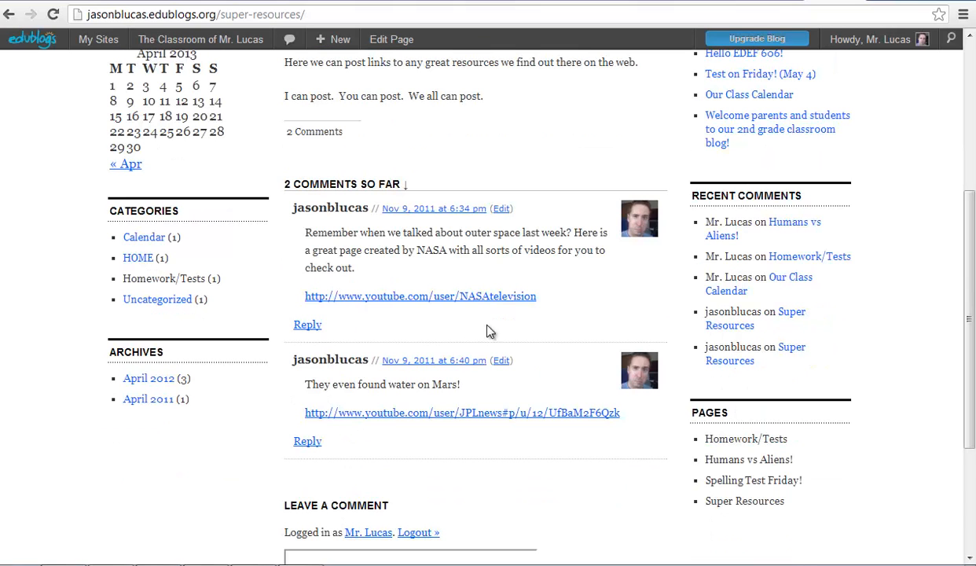
{"action": "left_click", "coordinate": [401, 2]}
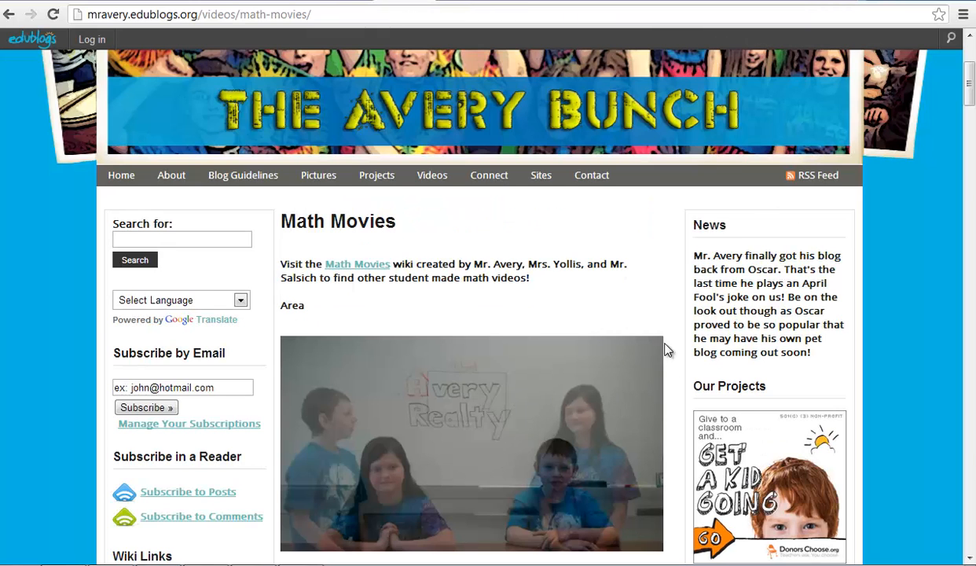
{"action": "scroll", "coordinate": [468, 385], "scroll_direction": "down", "scroll_amount": 2}
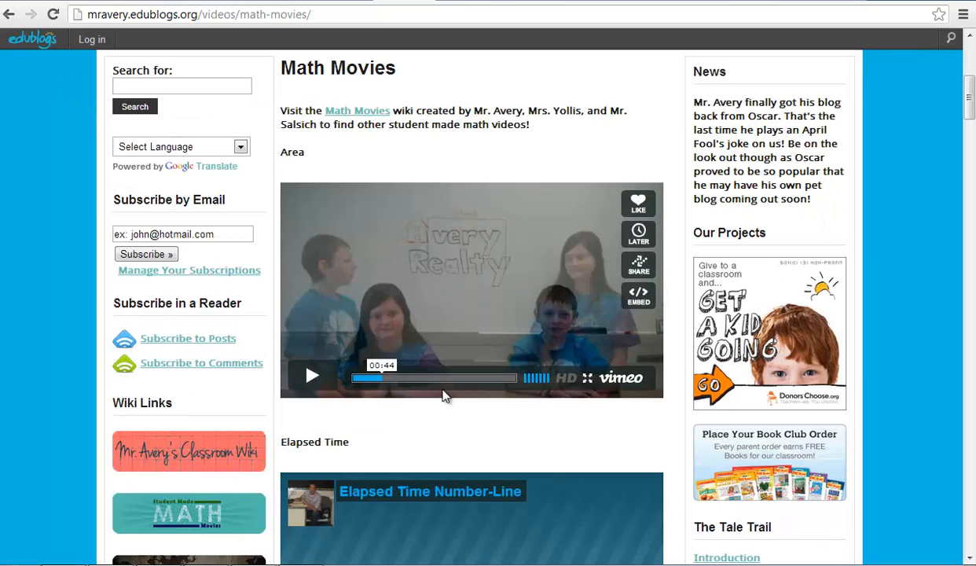
{"action": "left_click", "coordinate": [832, 1]}
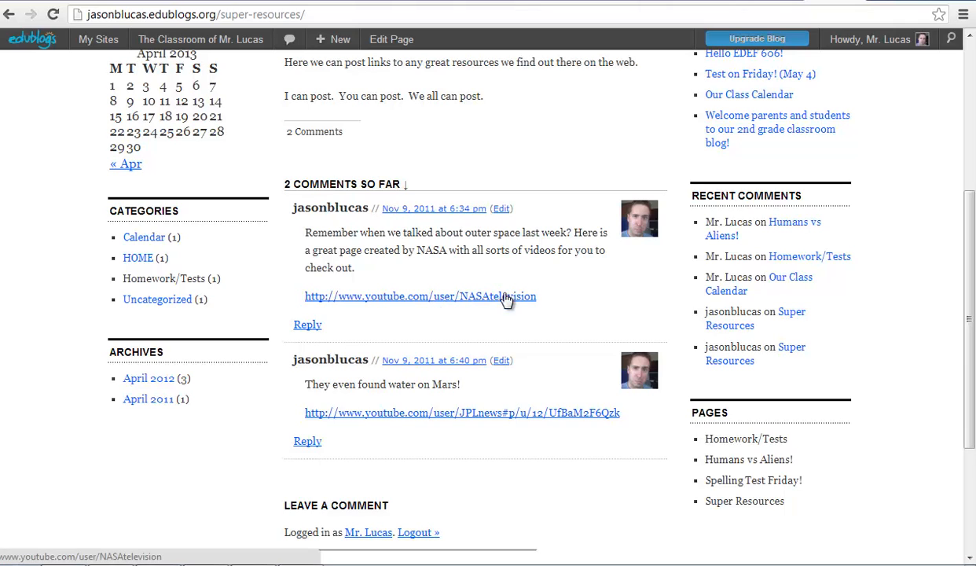
Step: Scroll to the top of the class blog and switch to the Blogger dashboard
{"action": "scroll", "coordinate": [516, 297], "scroll_direction": "up", "scroll_amount": 4}
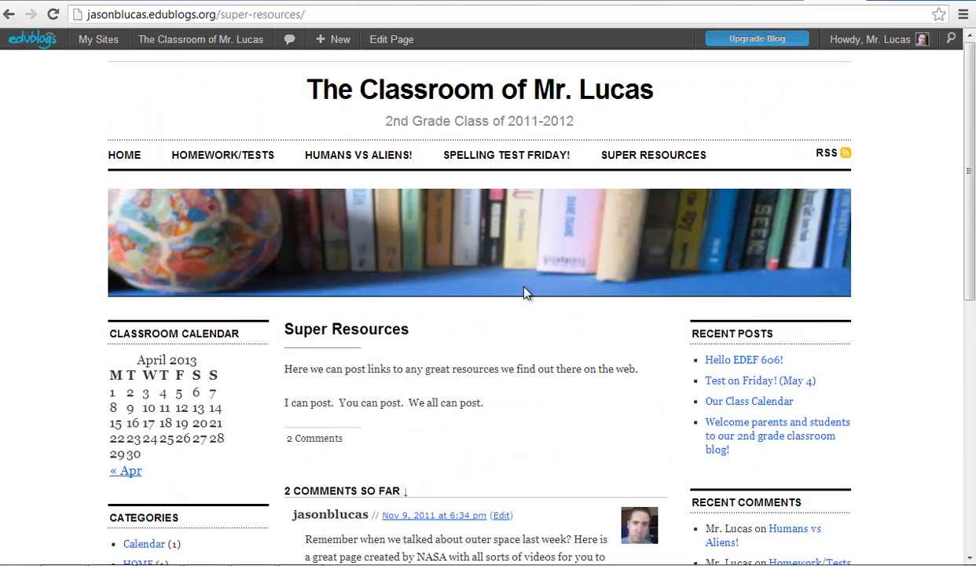
{"action": "left_click", "coordinate": [588, 2]}
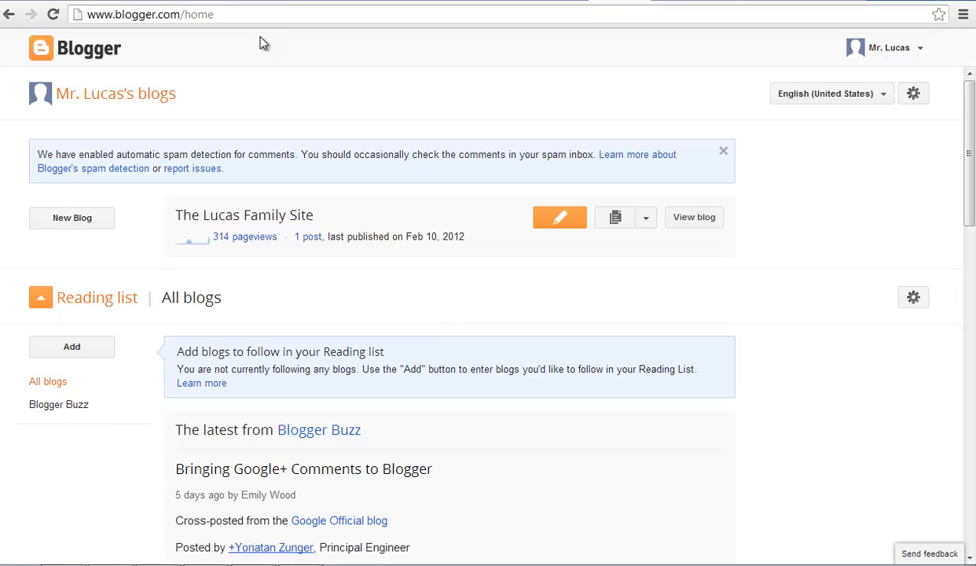
Step: Start a new blog titled 'Mr. Lucas's Classroom' at address mrlucasclass.blogspot.com
{"action": "left_click", "coordinate": [65, 221]}
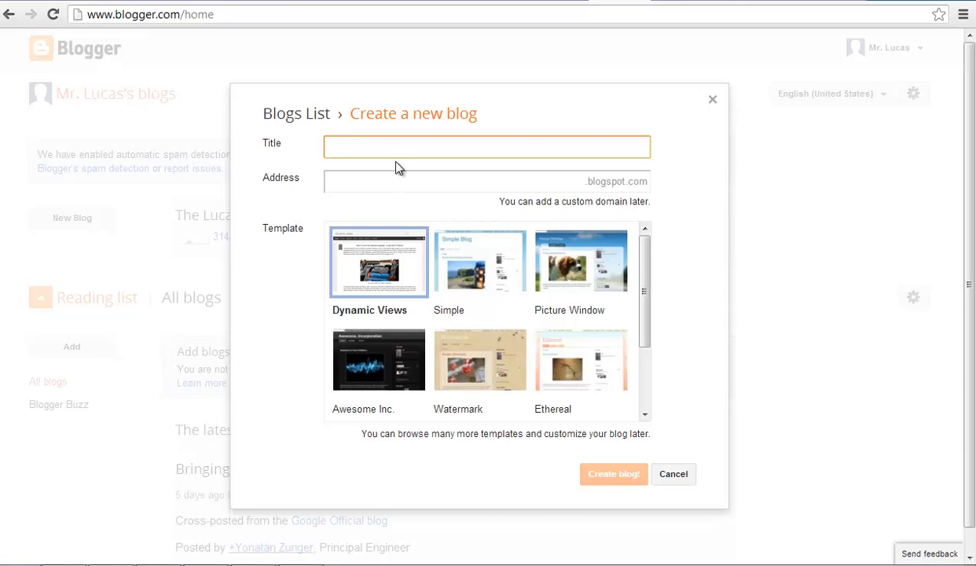
{"action": "type", "text": "Mr. Lucas's Classroom"}
{"action": "left_click", "coordinate": [401, 181]}
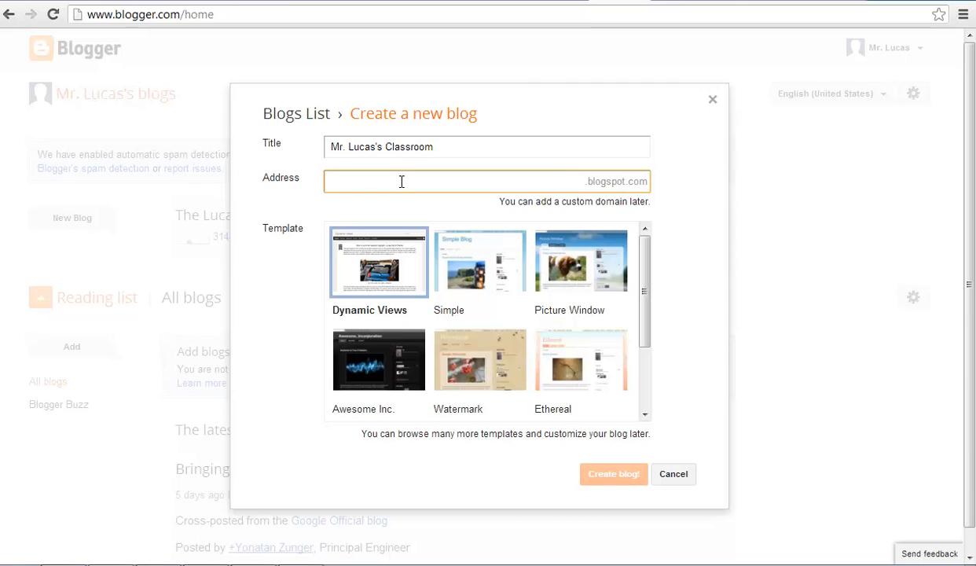
{"action": "type", "text": "mrlucas"}
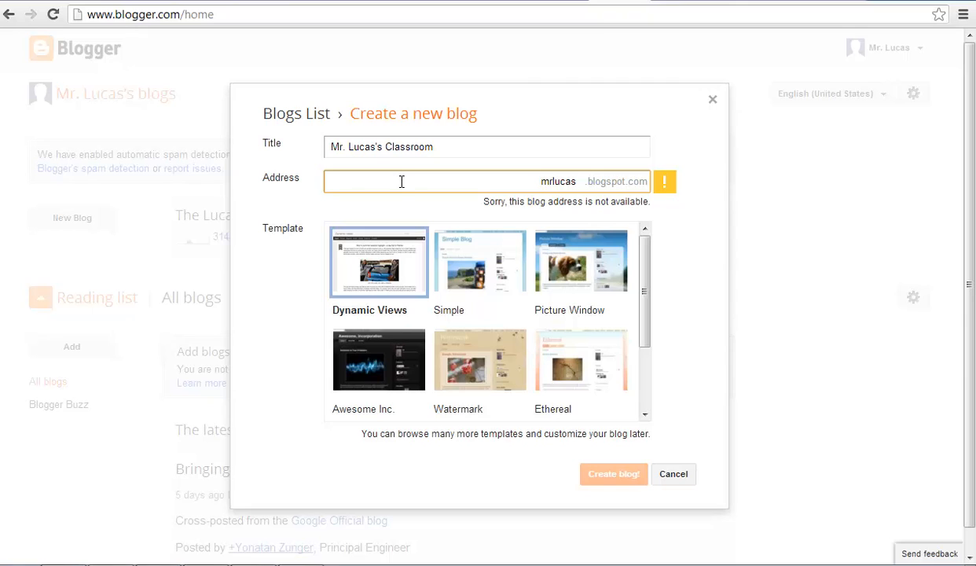
{"action": "type", "text": "class"}
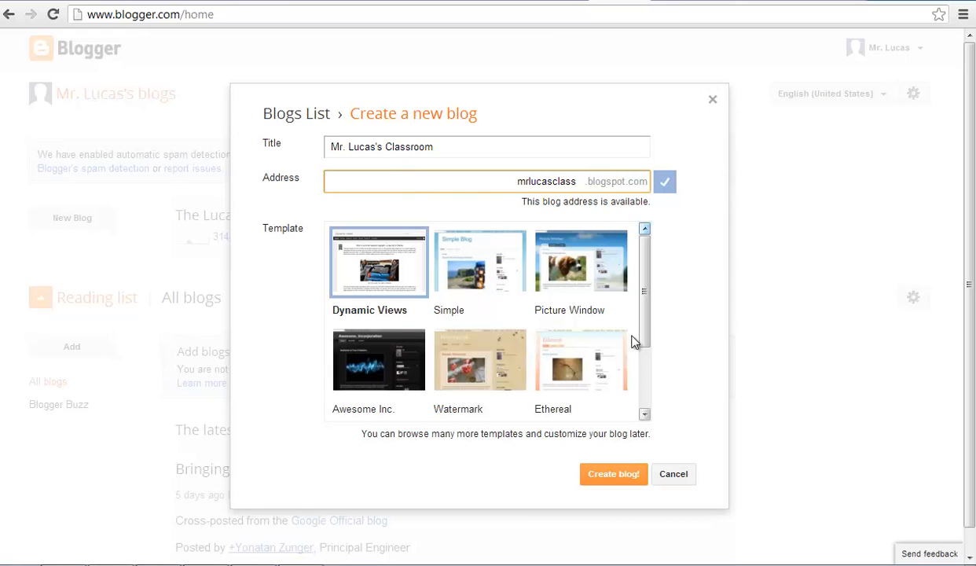
Step: Choose the Simple template and create the blog
{"action": "mouse_move", "coordinate": [645, 280]}
{"action": "left_mouse_down"}
{"action": "mouse_move", "coordinate": [643, 318]}
{"action": "mouse_move", "coordinate": [645, 291]}
{"action": "left_mouse_up"}
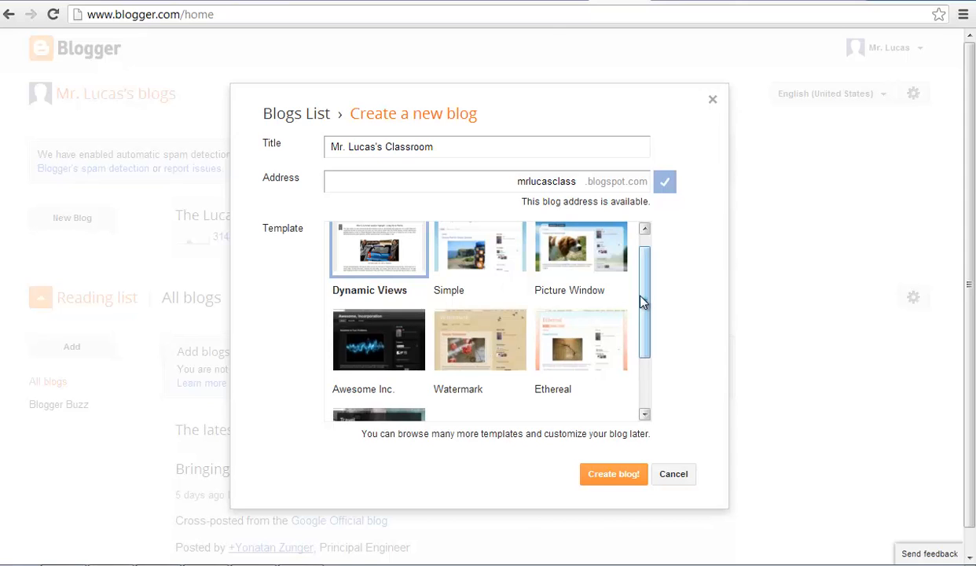
{"action": "left_click_drag", "start_coordinate": [643, 314], "coordinate": [635, 370]}
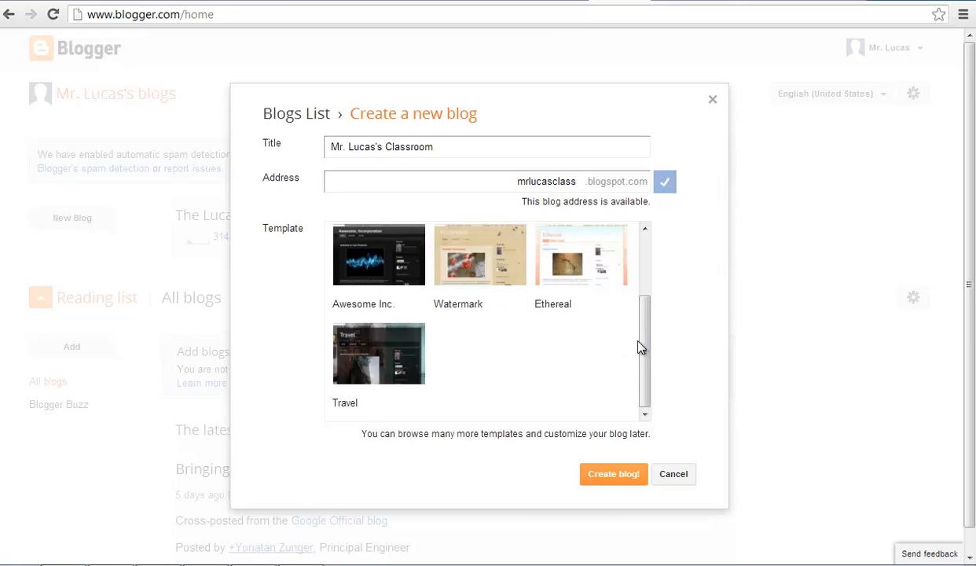
{"action": "left_click_drag", "start_coordinate": [642, 341], "coordinate": [651, 287]}
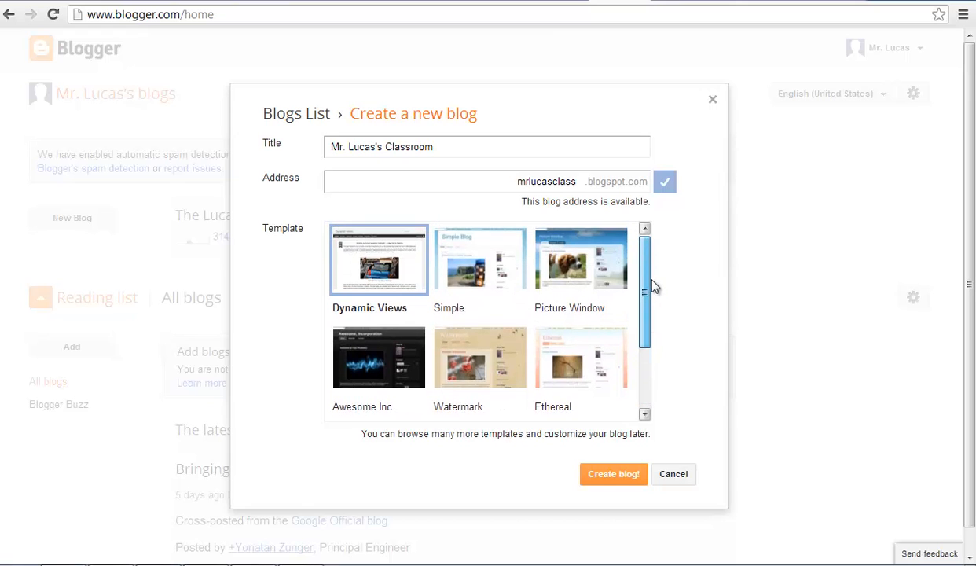
{"action": "left_click", "coordinate": [481, 267]}
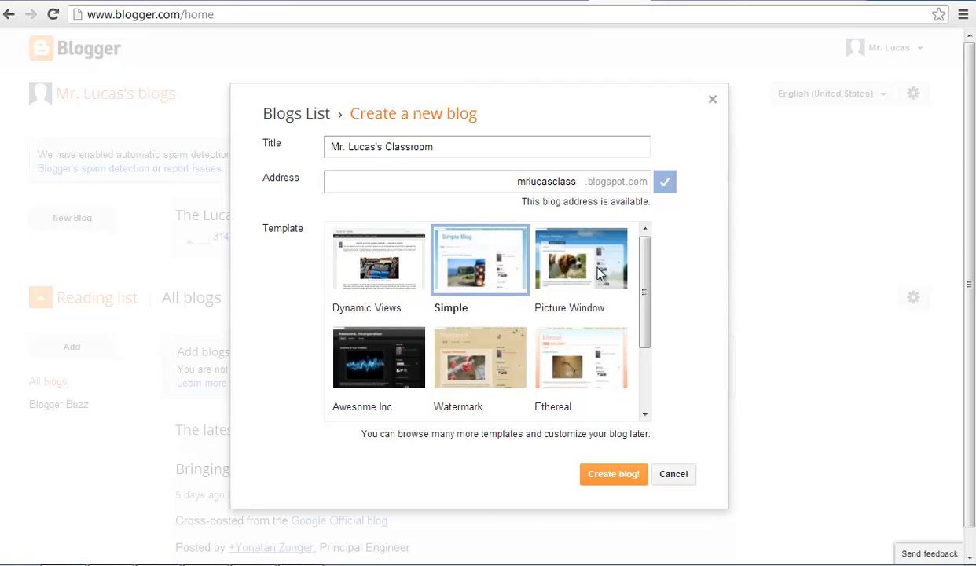
{"action": "left_click", "coordinate": [614, 481]}
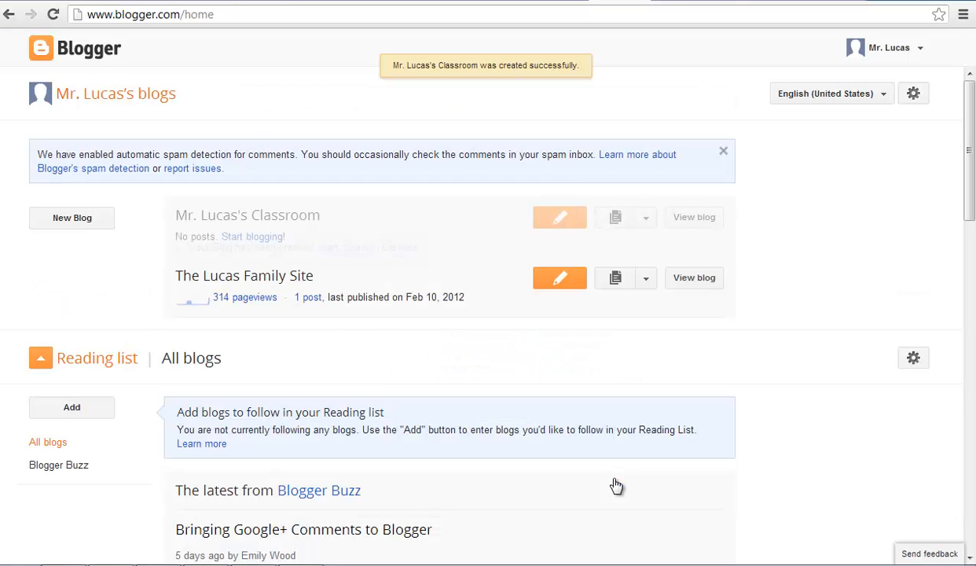
Step: Dismiss the Google+ notice on the blog's Posts list and preview the empty live blog
{"action": "left_click", "coordinate": [264, 218]}
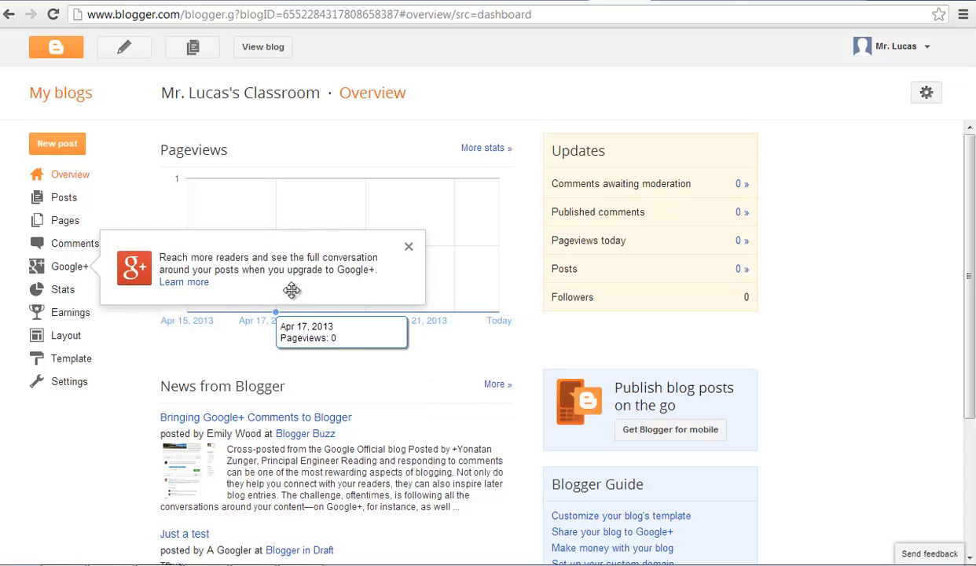
{"action": "scroll", "coordinate": [385, 357], "scroll_direction": "down", "scroll_amount": 3}
{"action": "scroll", "coordinate": [398, 350], "scroll_direction": "up", "scroll_amount": 3}
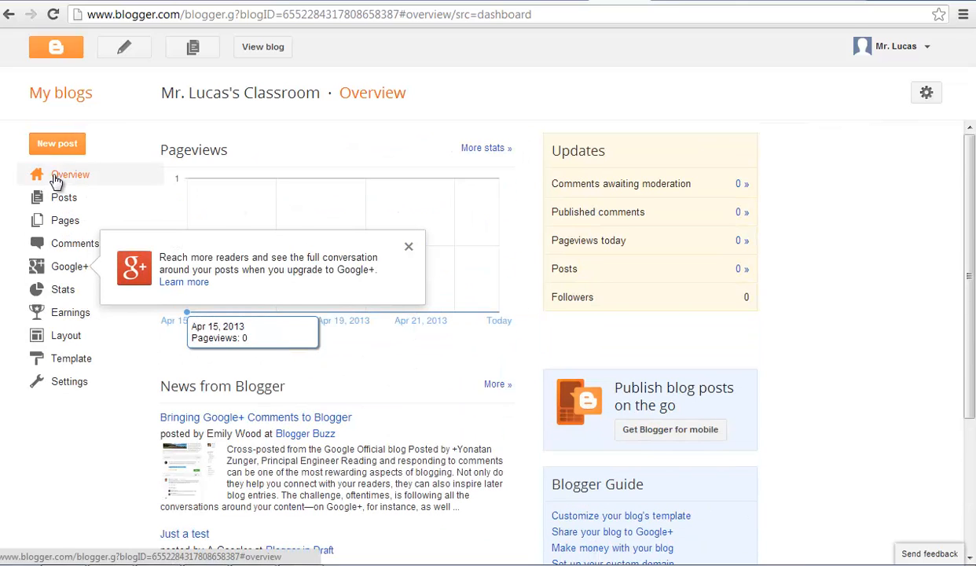
{"action": "left_click", "coordinate": [60, 207]}
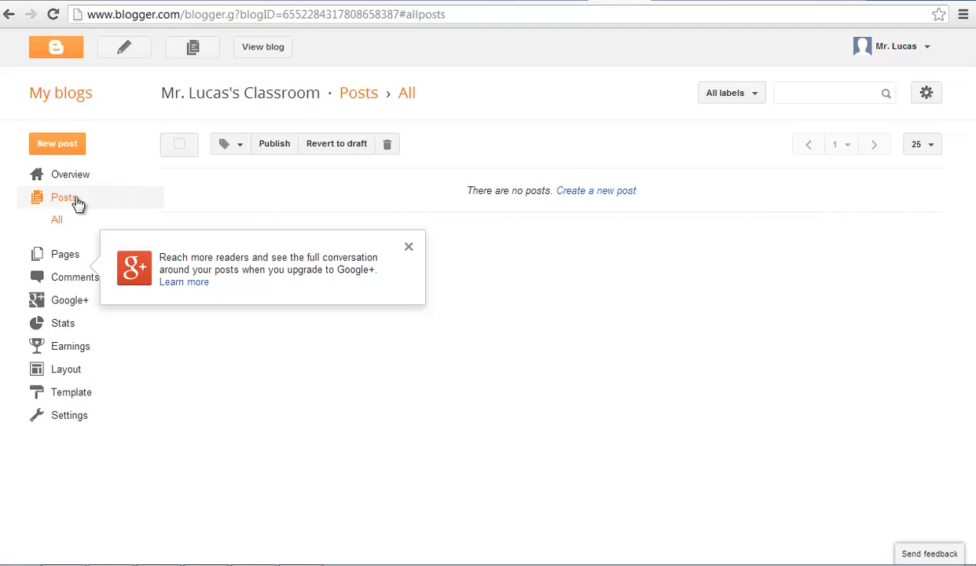
{"action": "left_click", "coordinate": [409, 248]}
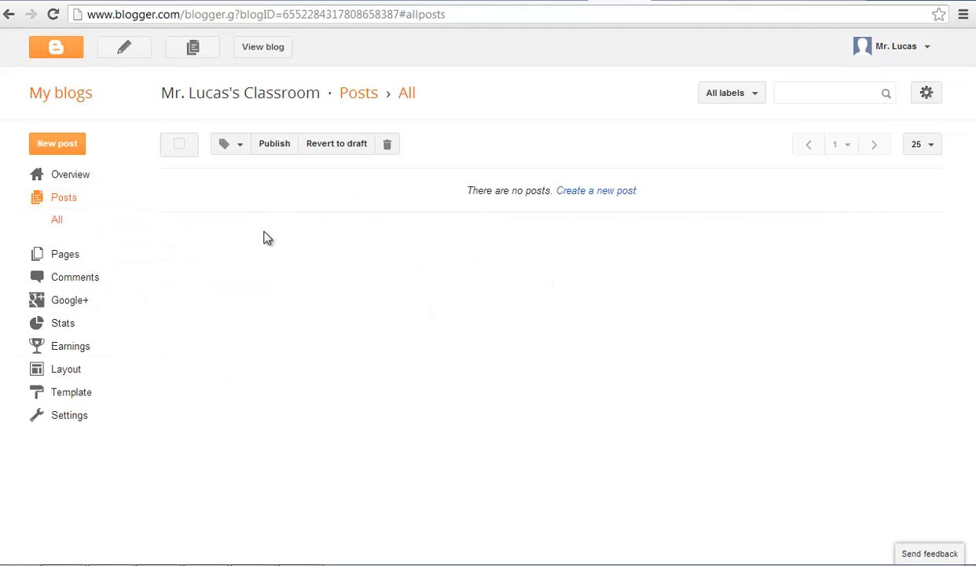
{"action": "left_click", "coordinate": [263, 49]}
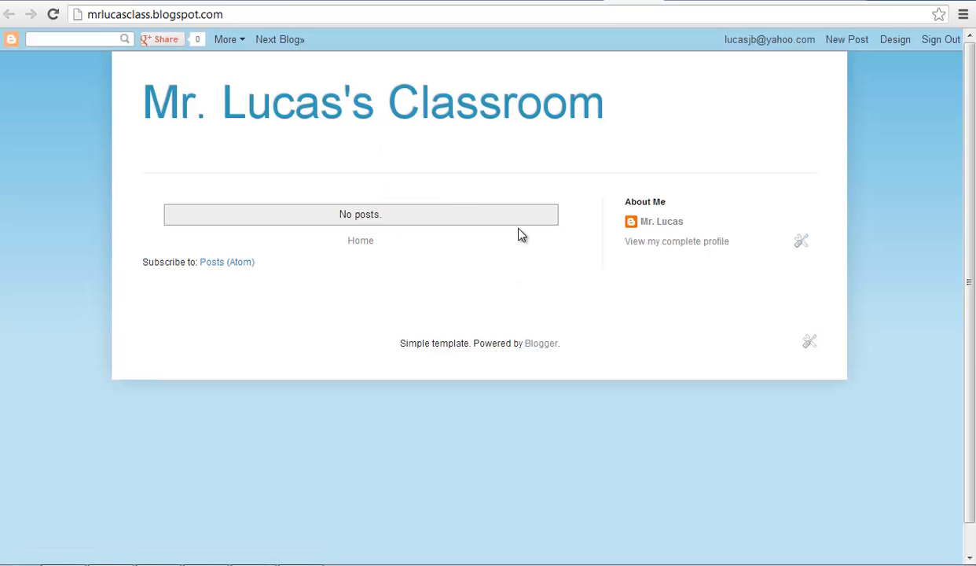
{"action": "left_click", "coordinate": [653, 2]}
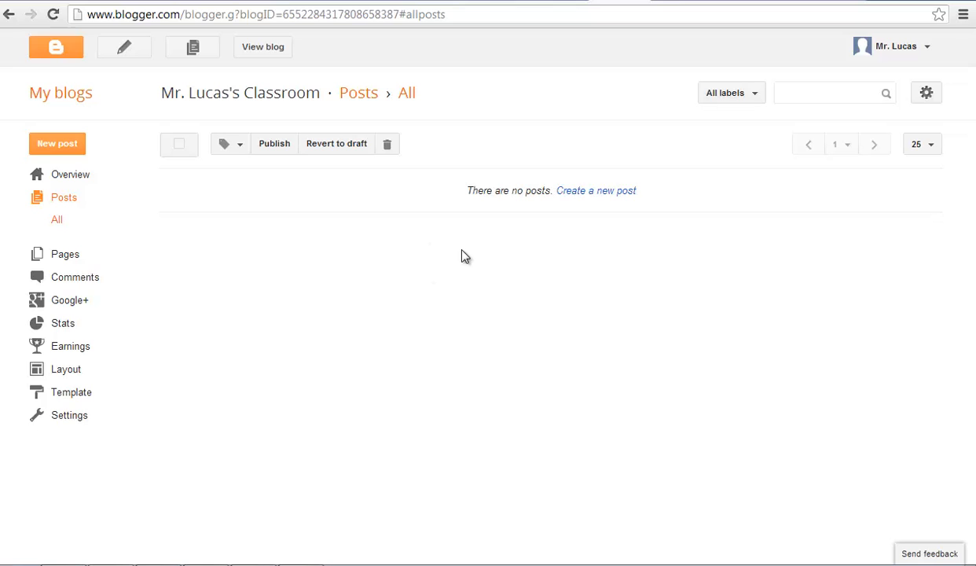
Step: Look at the Pages list and New page options, then create a new post from Posts
{"action": "left_click", "coordinate": [66, 255]}
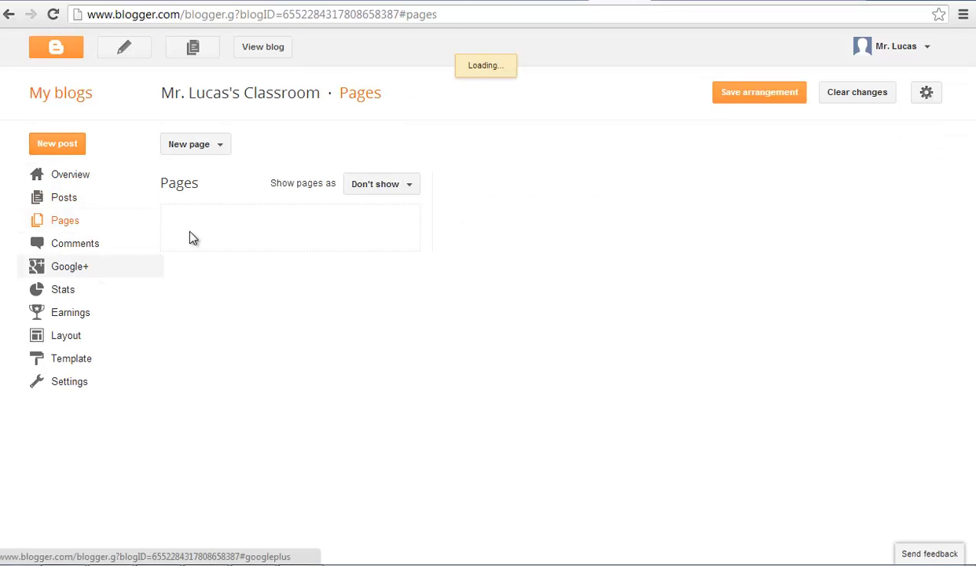
{"action": "left_click", "coordinate": [198, 150]}
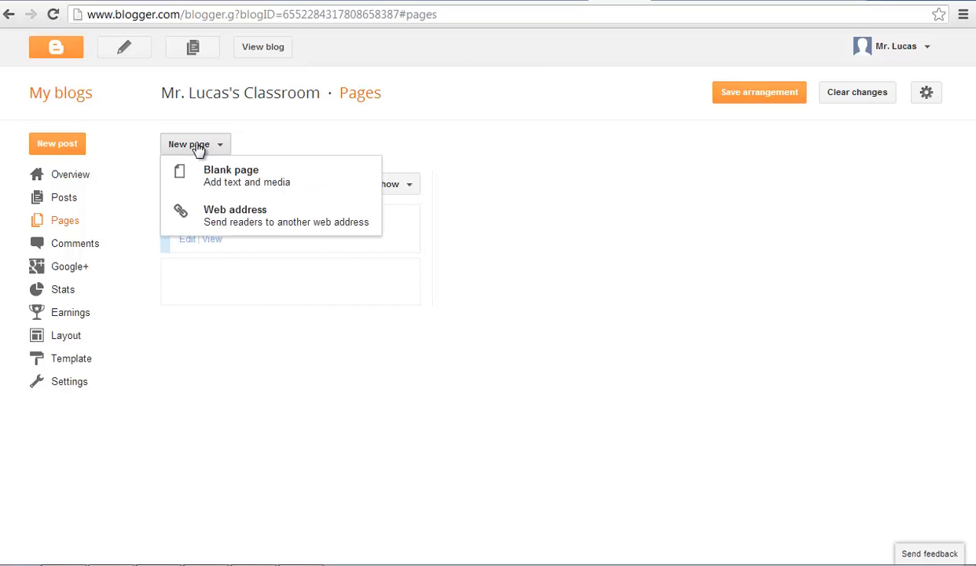
{"action": "left_click", "coordinate": [269, 132]}
{"action": "left_click", "coordinate": [72, 199]}
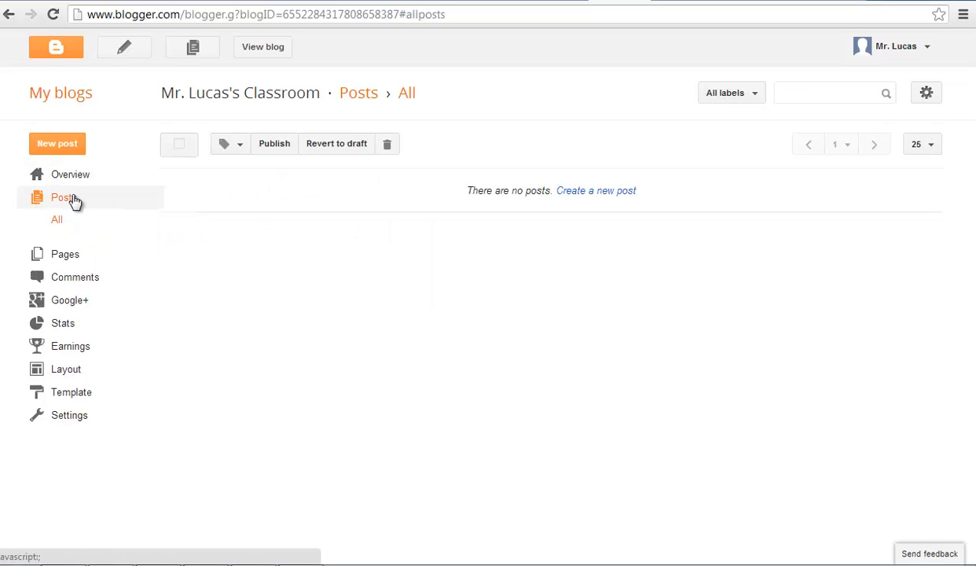
{"action": "left_click", "coordinate": [588, 192]}
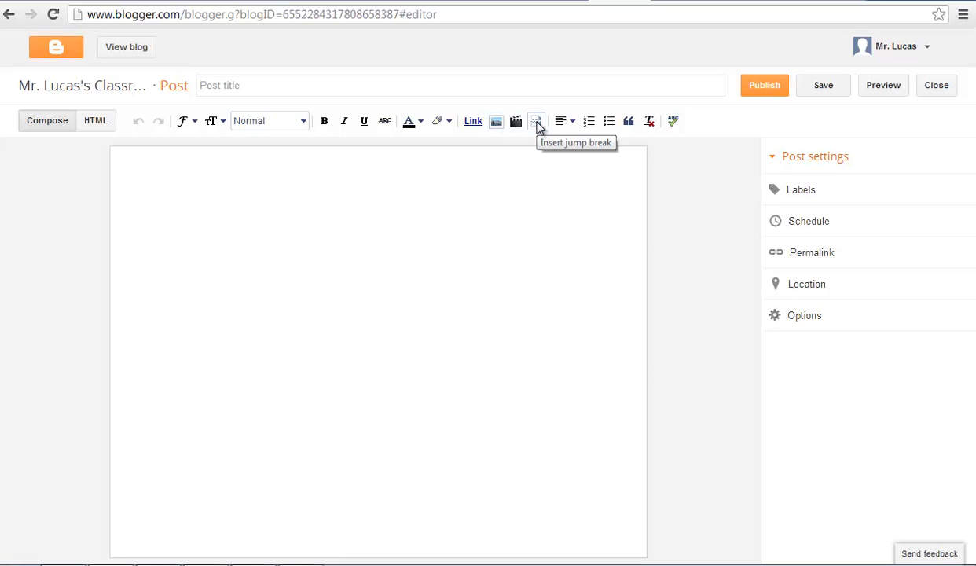
Step: Type 'Hello class!' in the post body and make it bold and centred
{"action": "left_click", "coordinate": [300, 180]}
{"action": "type", "text": "Hel"}
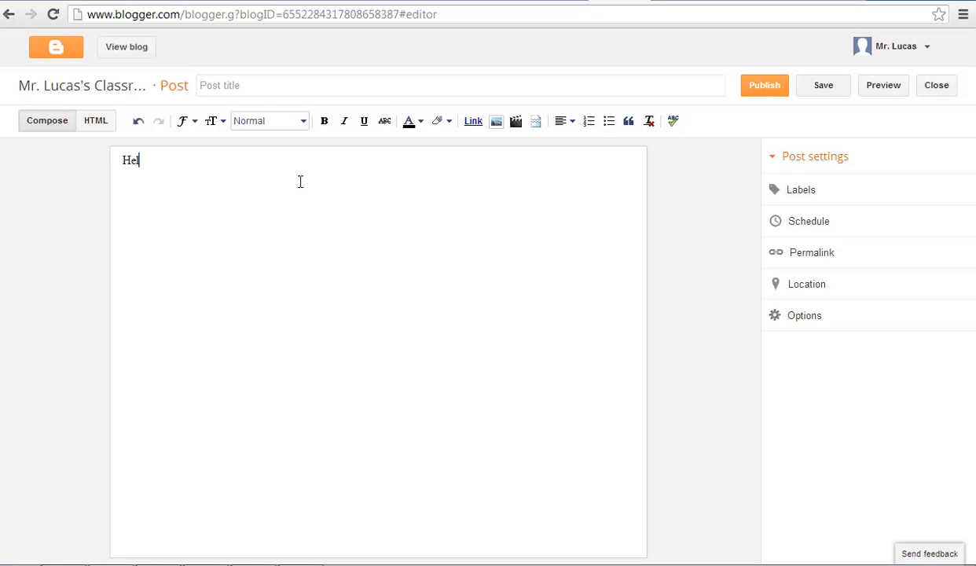
{"action": "type", "text": "lo class!"}
{"action": "left_click_drag", "start_coordinate": [201, 176], "coordinate": [94, 165]}
{"action": "left_click", "coordinate": [324, 122]}
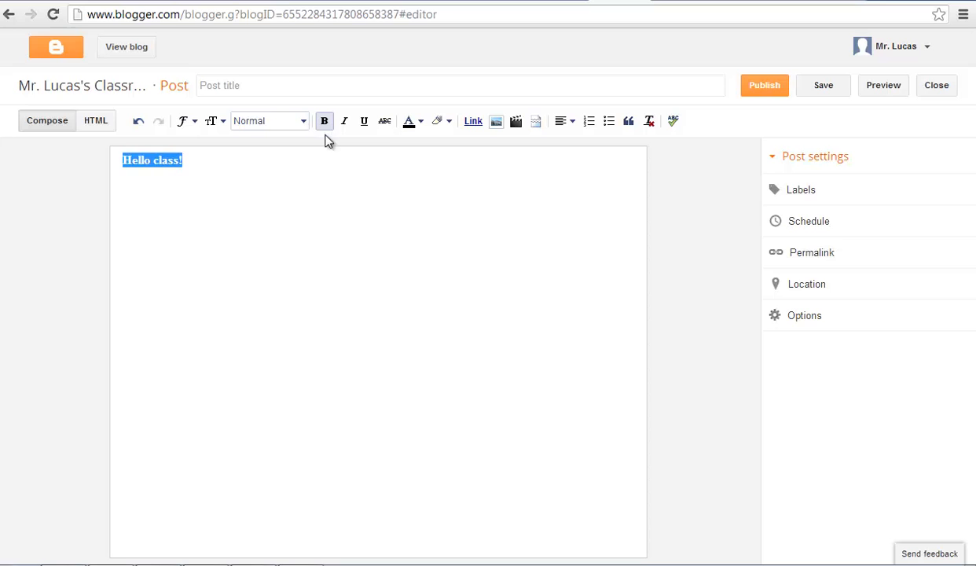
{"action": "left_click", "coordinate": [573, 121]}
{"action": "left_click", "coordinate": [579, 163]}
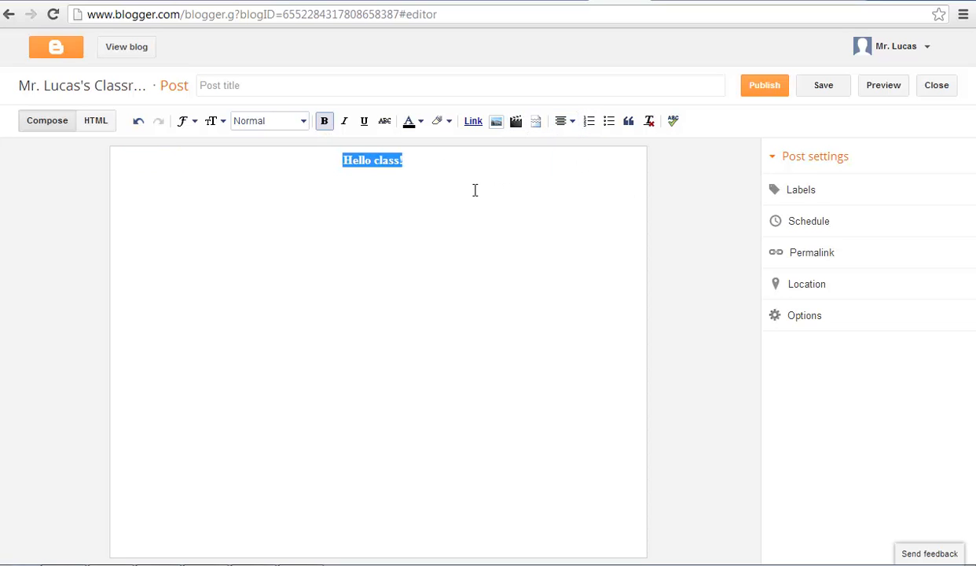
Step: Set the 'Hello class!' greeting to the Largest text size and add a new line below it
{"action": "left_click", "coordinate": [370, 170]}
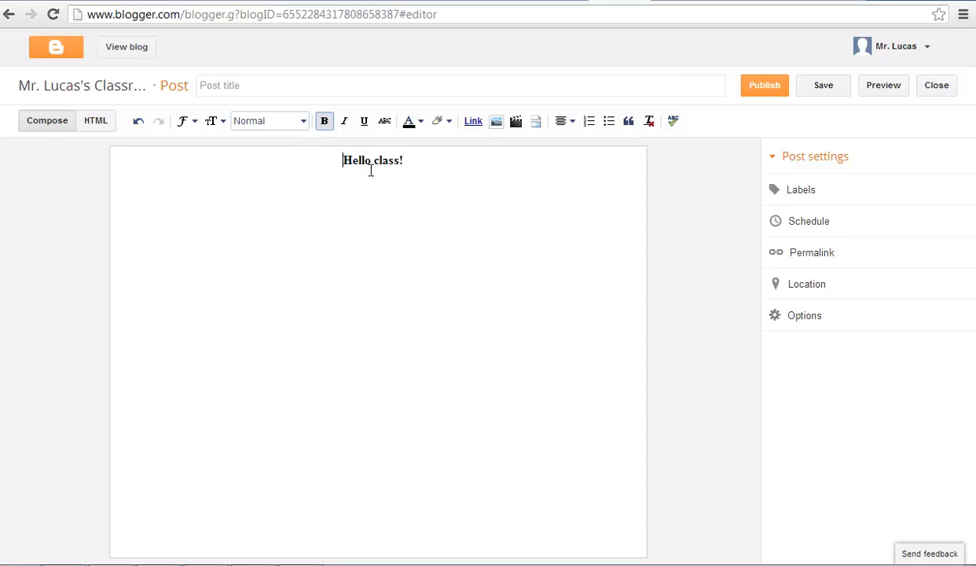
{"action": "left_click_drag", "start_coordinate": [414, 172], "coordinate": [239, 141]}
{"action": "left_click", "coordinate": [213, 121]}
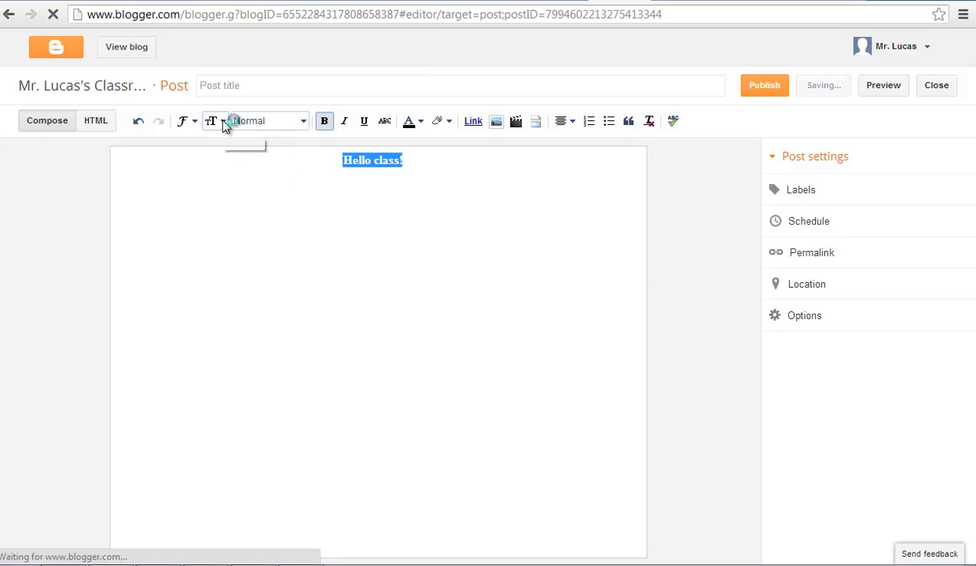
{"action": "left_click", "coordinate": [263, 234]}
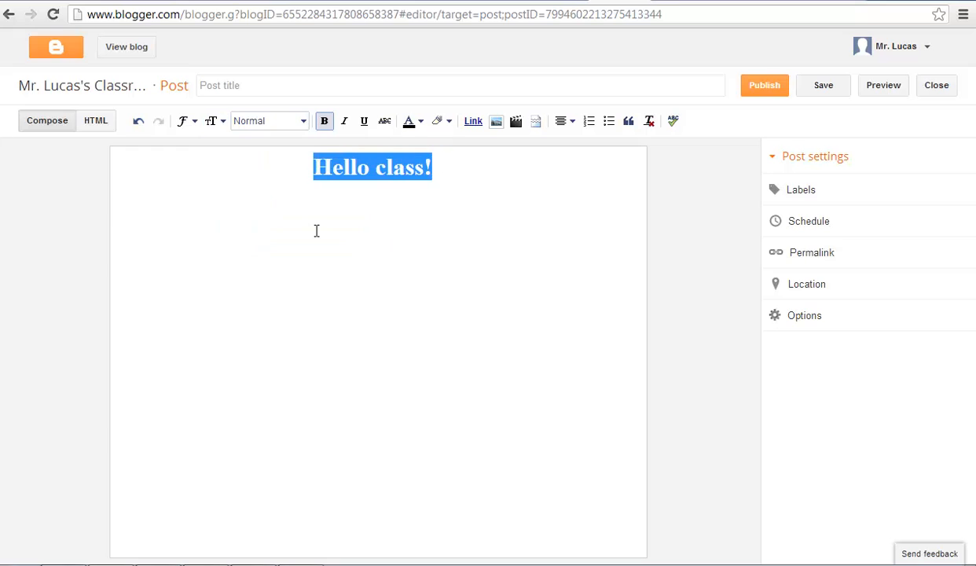
{"action": "left_click", "coordinate": [461, 176]}
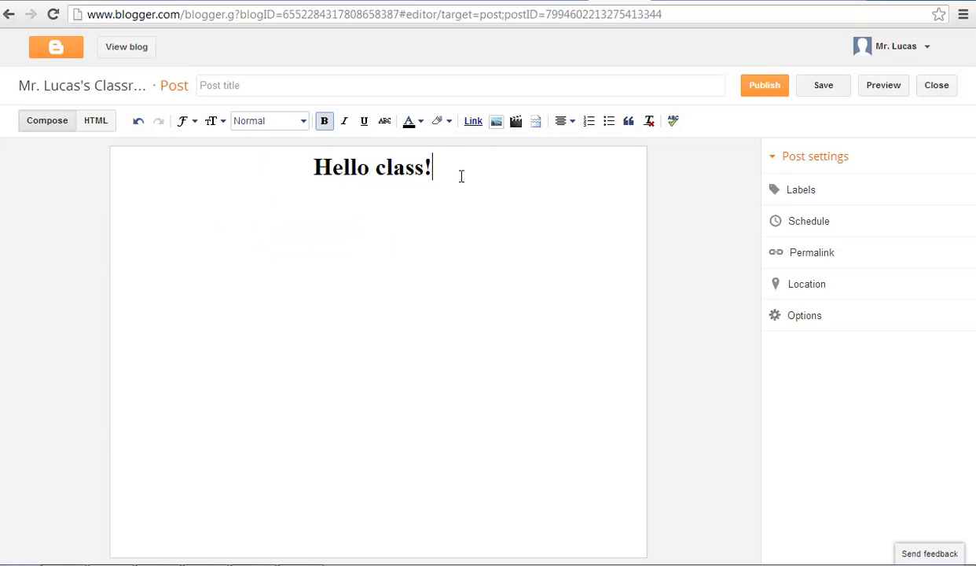
{"action": "key", "text": "Return"}
Step: Title the post 'Welcome' and publish it
{"action": "left_click", "coordinate": [252, 86]}
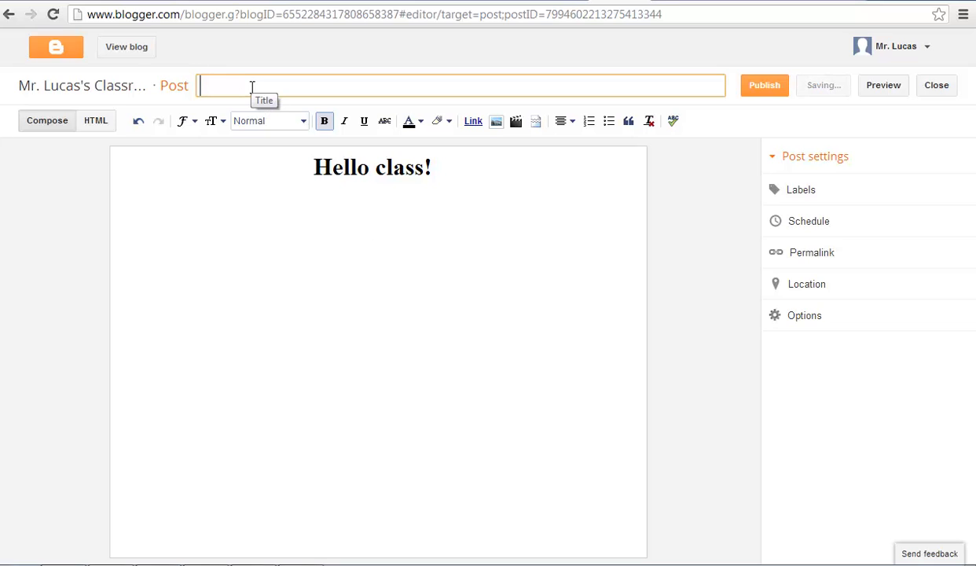
{"action": "type", "text": "Welcome"}
{"action": "left_click", "coordinate": [758, 87]}
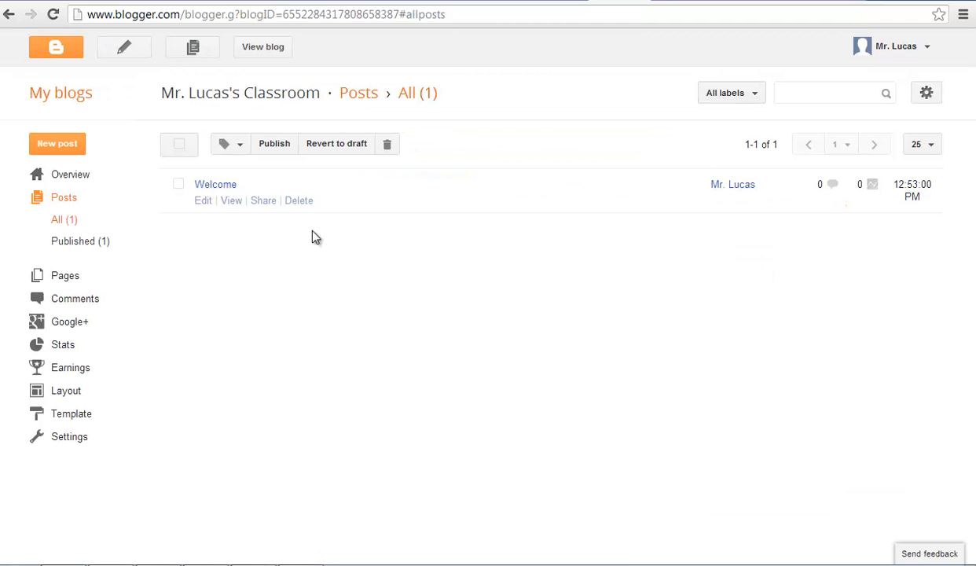
Step: View the published Welcome post on the live blog, then go to the blog's Template page
{"action": "left_click", "coordinate": [231, 201]}
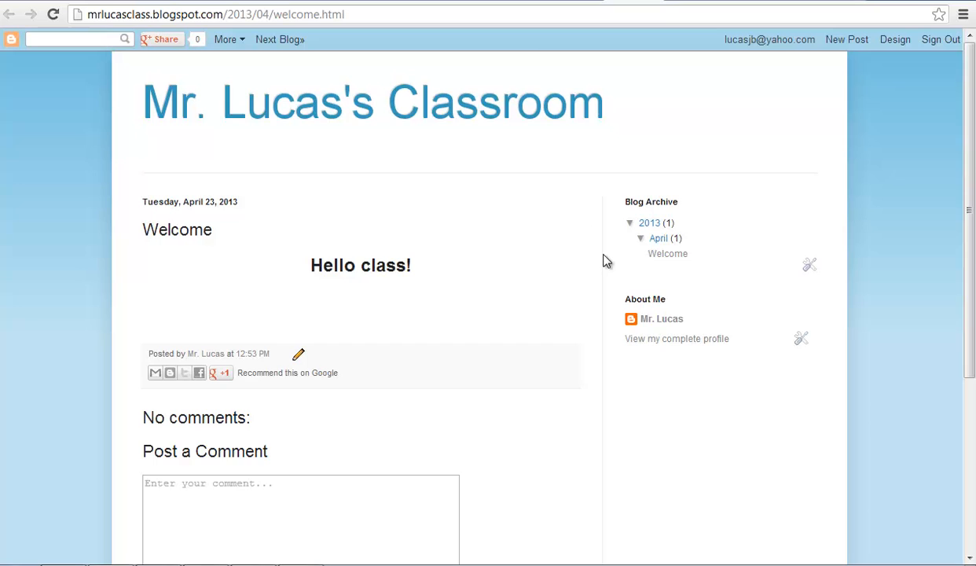
{"action": "left_click", "coordinate": [897, 42]}
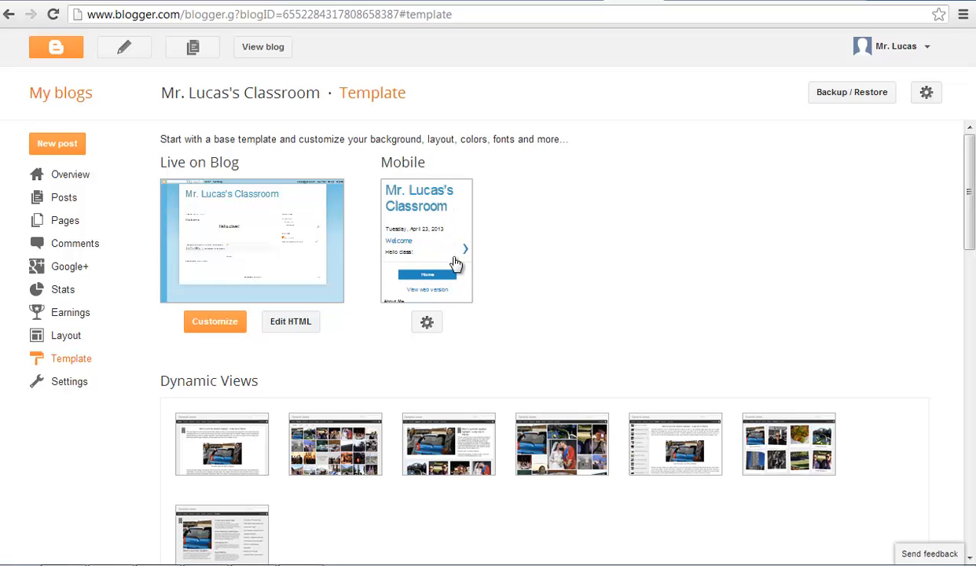
Step: Apply the Magazine Dynamic Views template to the blog and open the live blog
{"action": "scroll", "coordinate": [971, 252], "scroll_direction": "down", "scroll_amount": 1}
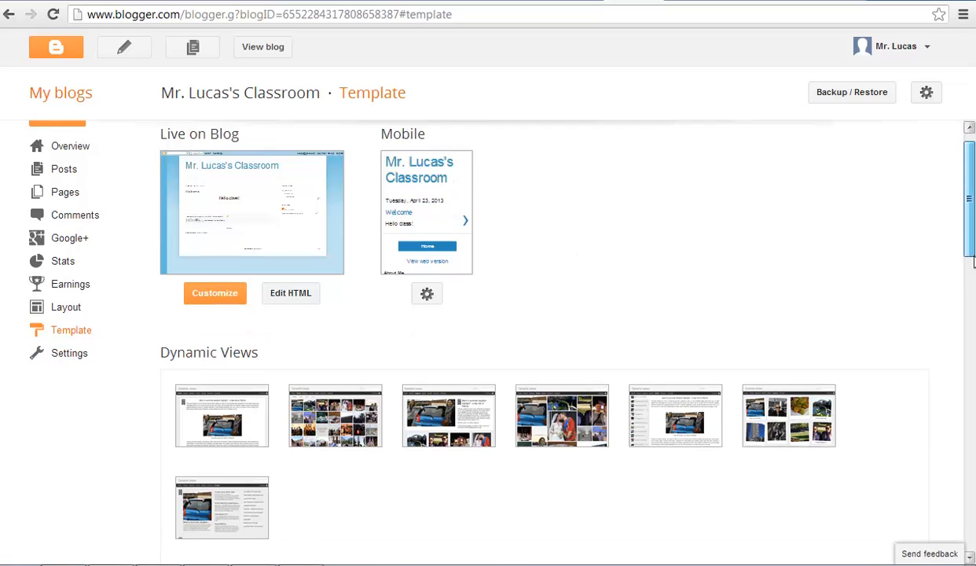
{"action": "scroll", "coordinate": [971, 261], "scroll_direction": "down", "scroll_amount": 5}
{"action": "scroll", "coordinate": [971, 359], "scroll_direction": "down", "scroll_amount": 7}
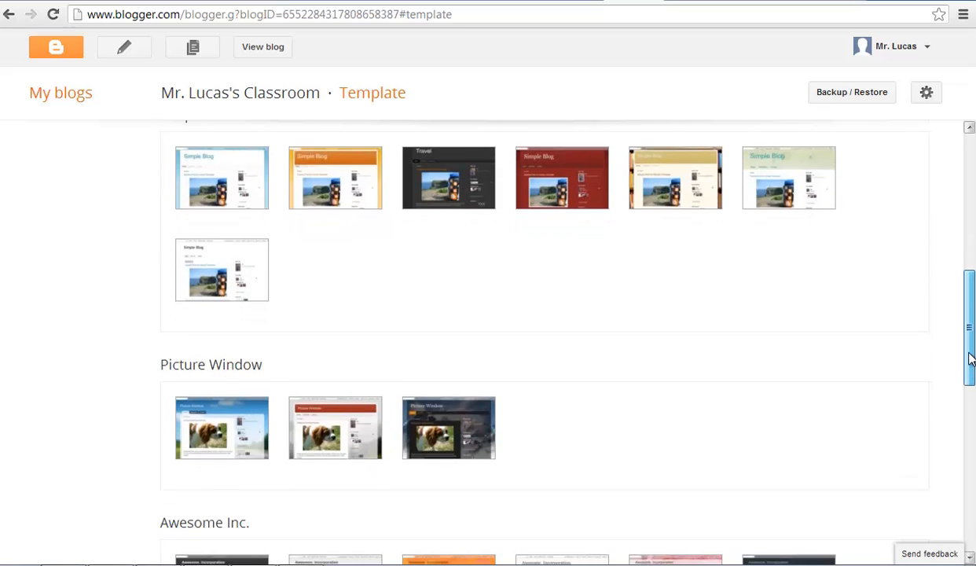
{"action": "left_click_drag", "start_coordinate": [971, 359], "coordinate": [971, 259]}
{"action": "mouse_move", "coordinate": [674, 259]}
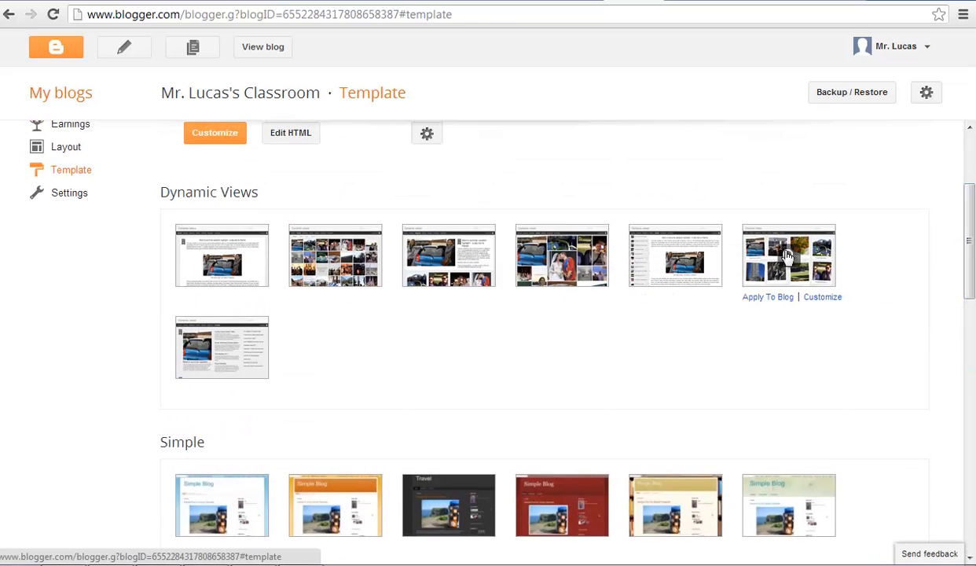
{"action": "mouse_move", "coordinate": [550, 257]}
{"action": "mouse_move", "coordinate": [433, 259]}
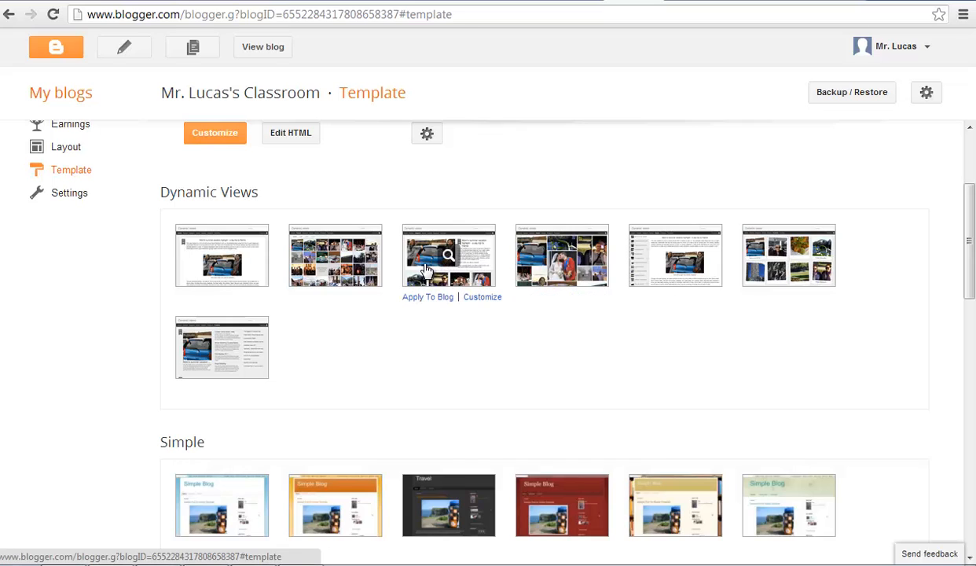
{"action": "left_click", "coordinate": [422, 303]}
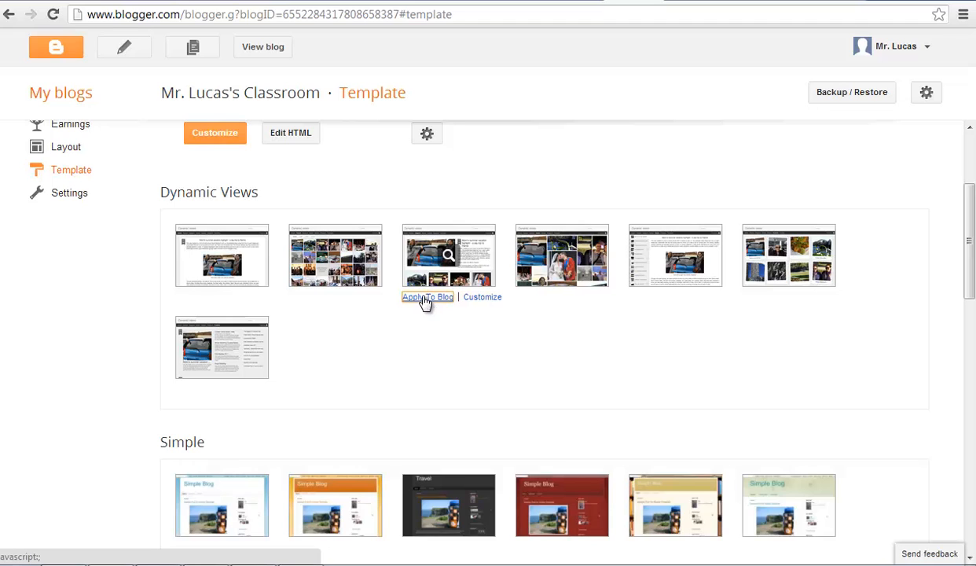
{"action": "left_click", "coordinate": [269, 48]}
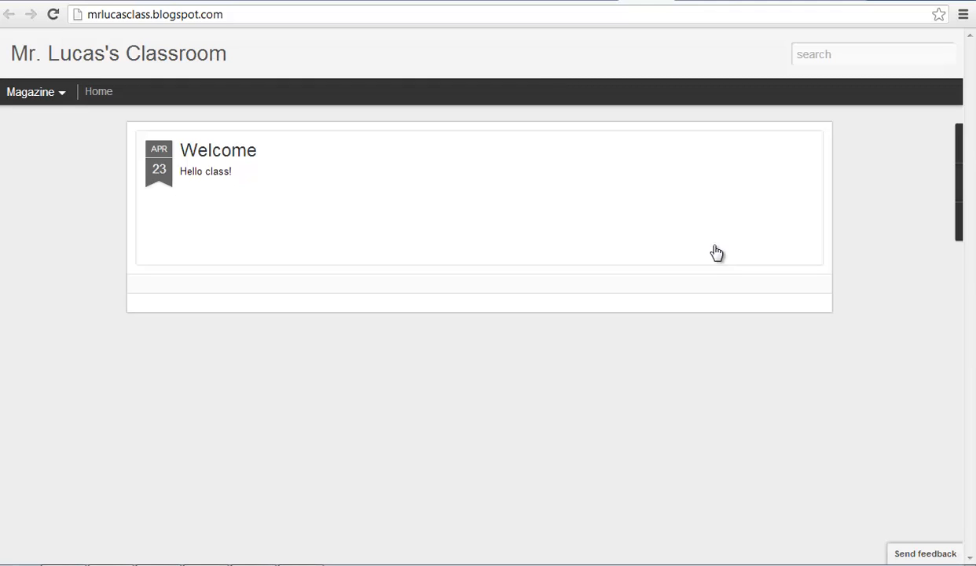
Step: Go back to the Template tab and scroll up to the Live on Blog preview
{"action": "left_click", "coordinate": [658, 2]}
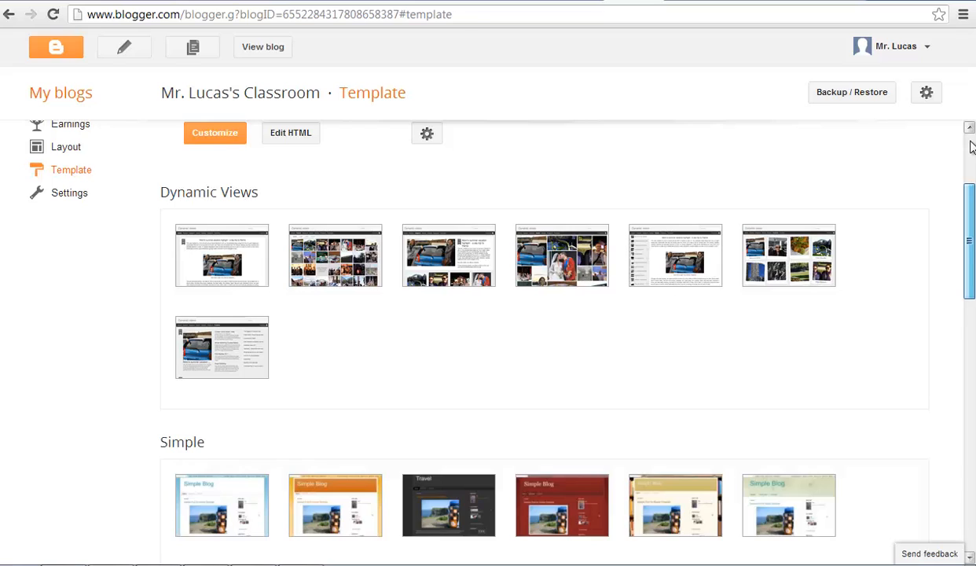
{"action": "scroll", "coordinate": [972, 147], "scroll_direction": "up", "scroll_amount": 2}
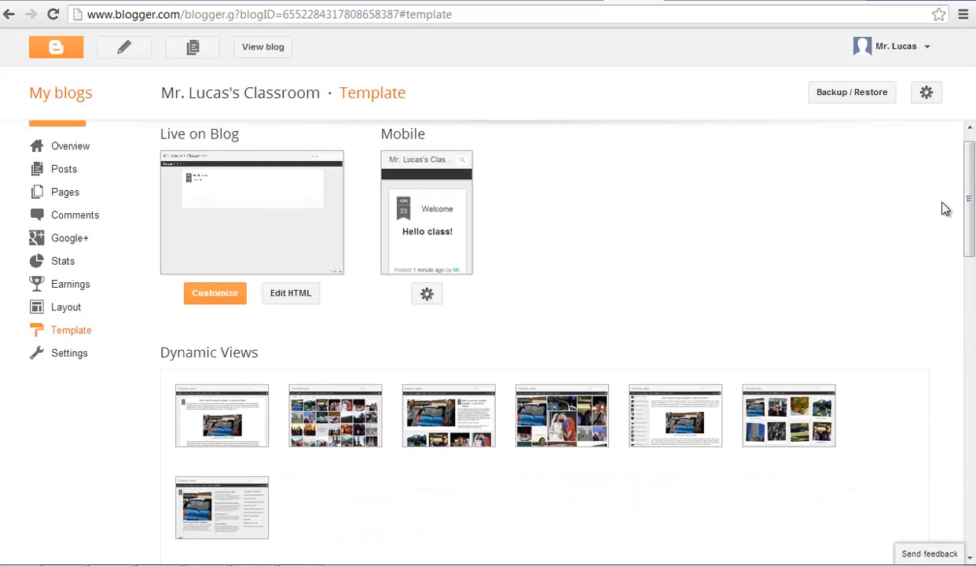